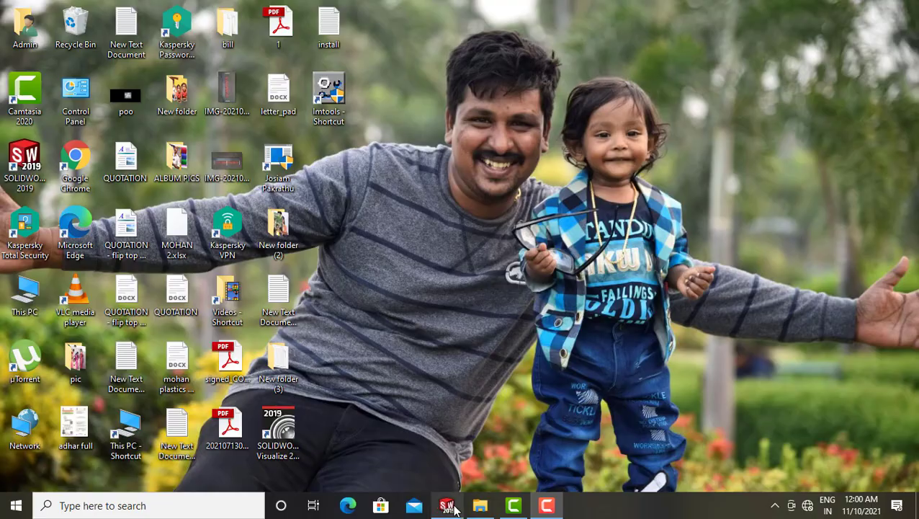
Restore the SOLIDWORKS 2019 window showing the 19top part.
click(447, 507)
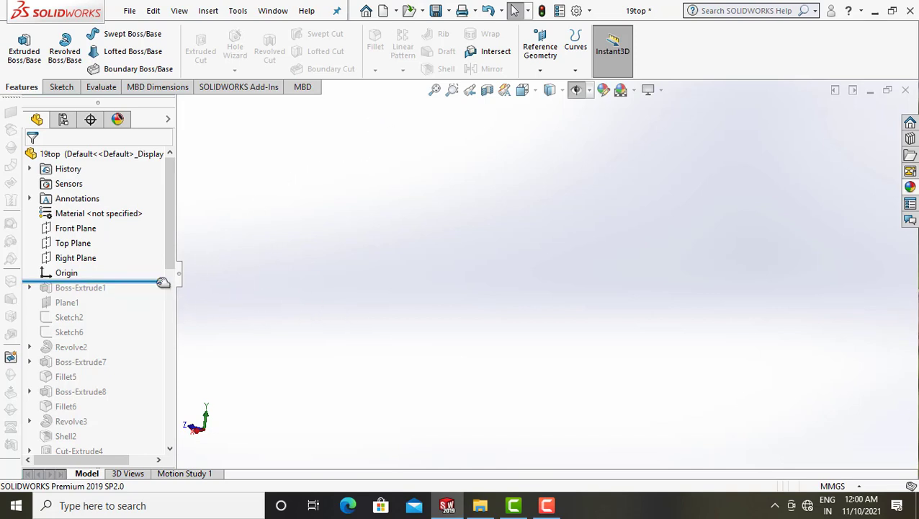
Roll forward past Boss-Extrude1 and review its Ø22.00 and Ø19.10 tube sketch face-on.
drag(163, 282, 162, 288)
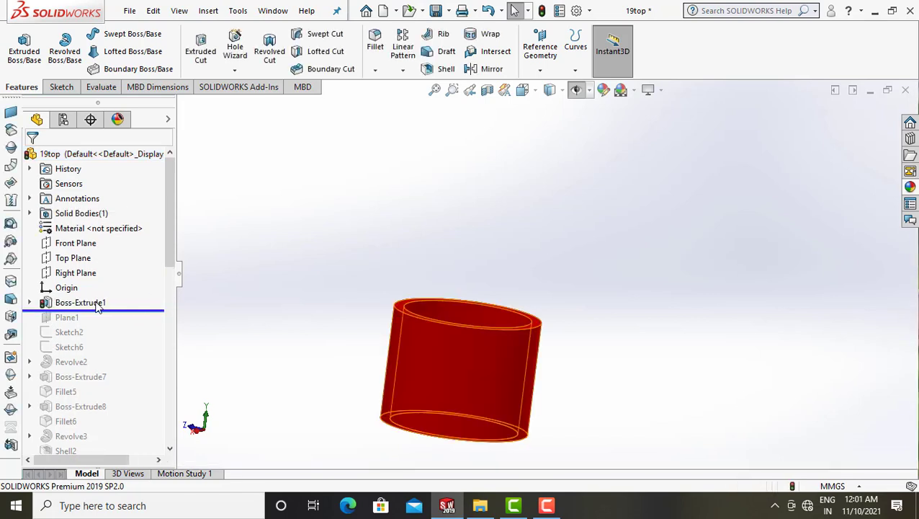
right_click(98, 306)
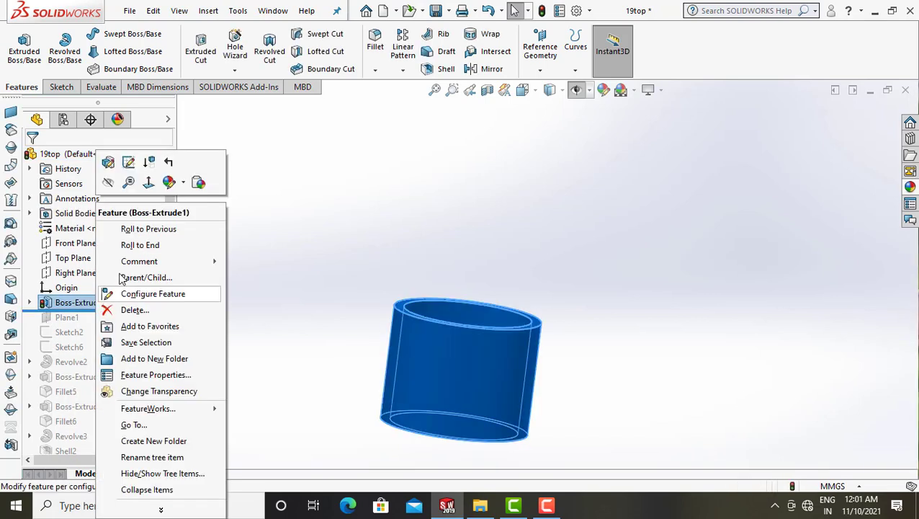
click(133, 165)
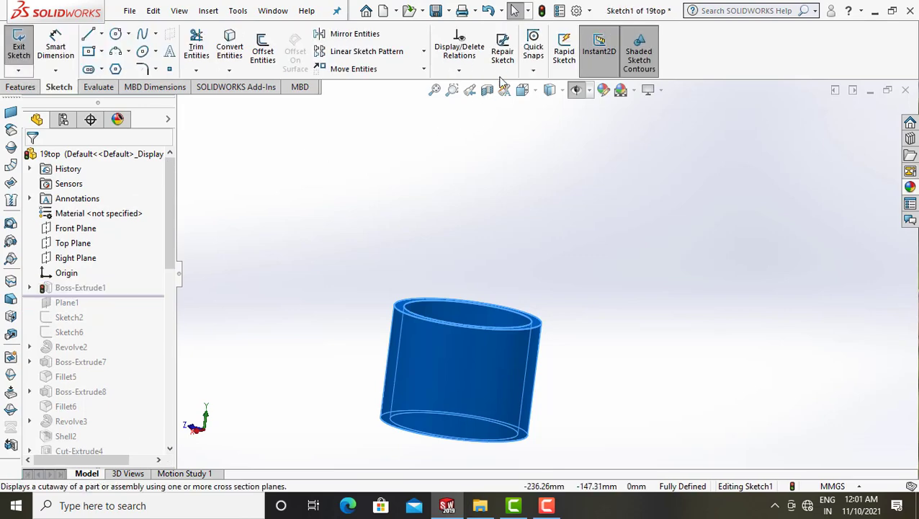
click(533, 90)
click(599, 168)
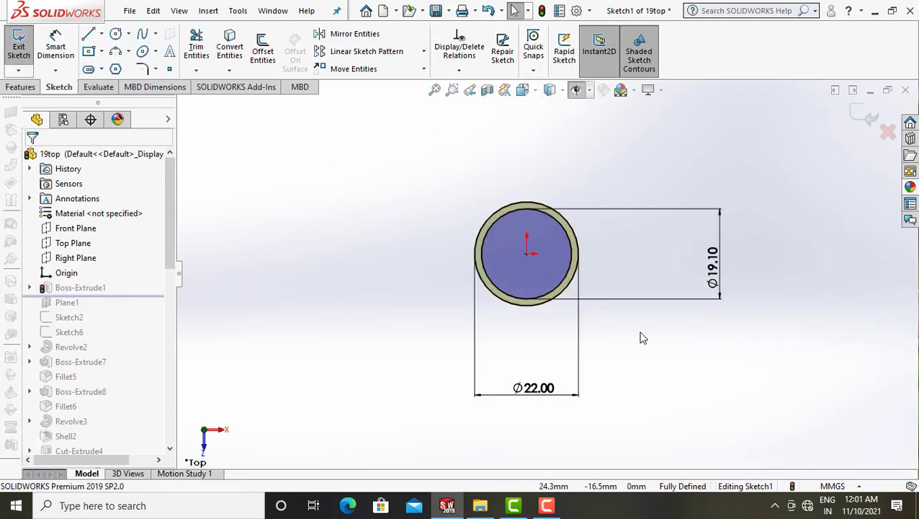
middle_drag(643, 337, 638, 198)
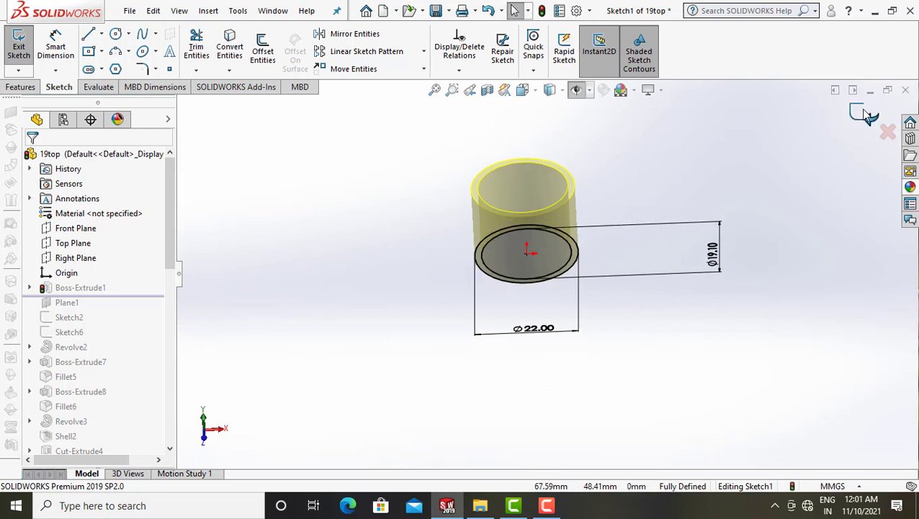
key(ctrl+b)
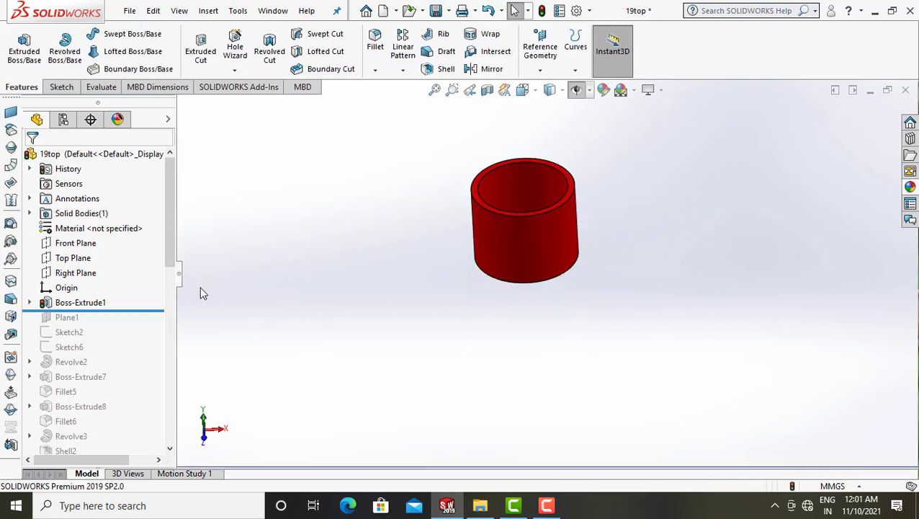
Roll the part forward to include Plane1 and view it above the tube.
drag(146, 311, 137, 324)
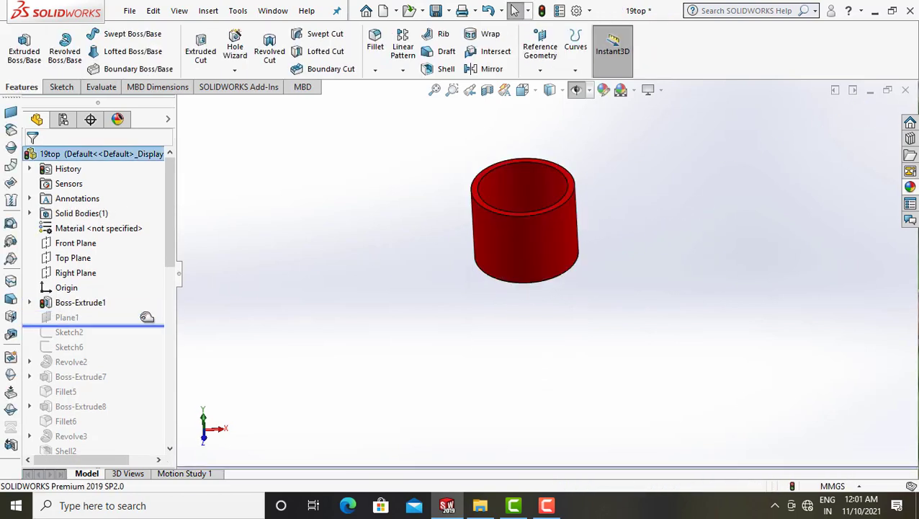
click(68, 318)
mouse_move(492, 180)
middle_down()
mouse_move(497, 117)
mouse_move(504, 133)
middle_up()
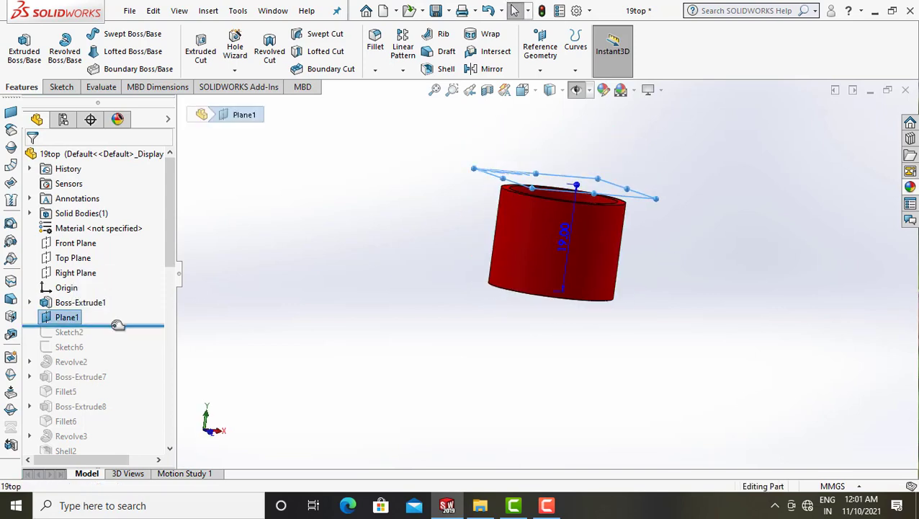
Roll forward through Sketch2, checking its Ø27.80 circle, and on past Sketch6.
drag(119, 327, 110, 339)
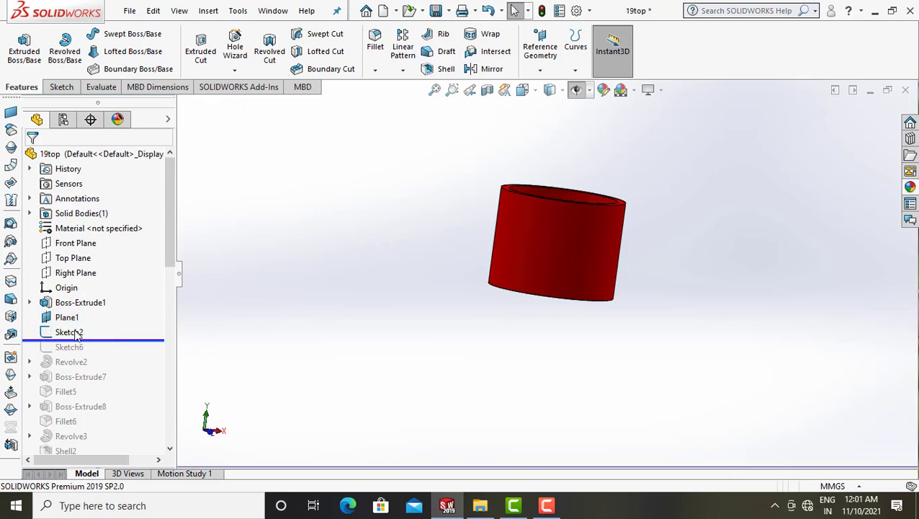
click(75, 335)
mouse_move(427, 281)
middle_down()
mouse_move(533, 226)
mouse_move(523, 293)
mouse_move(544, 322)
middle_up()
scroll(562, 216, up, 3)
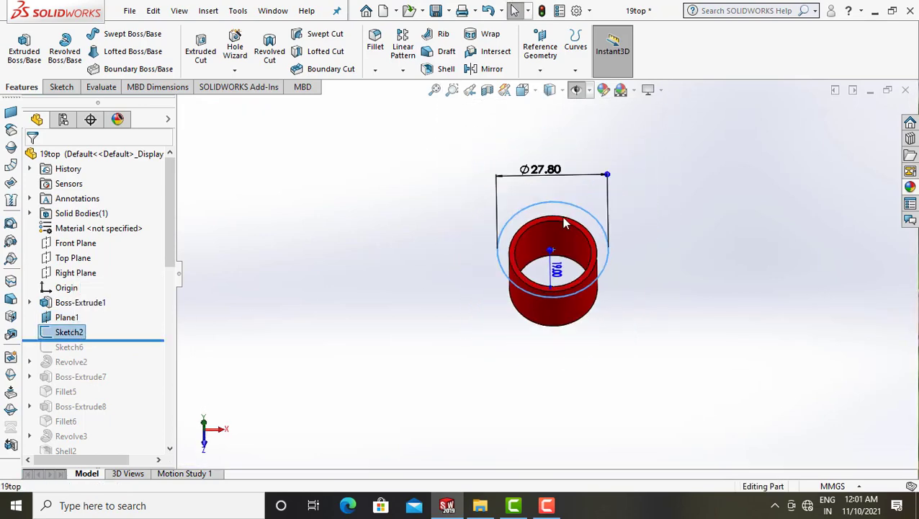
middle_drag(561, 224, 562, 249)
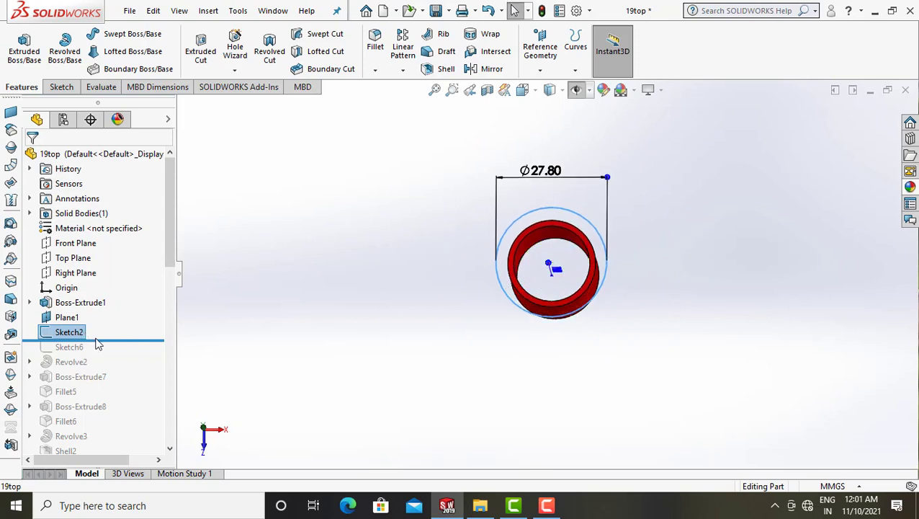
drag(105, 341, 99, 354)
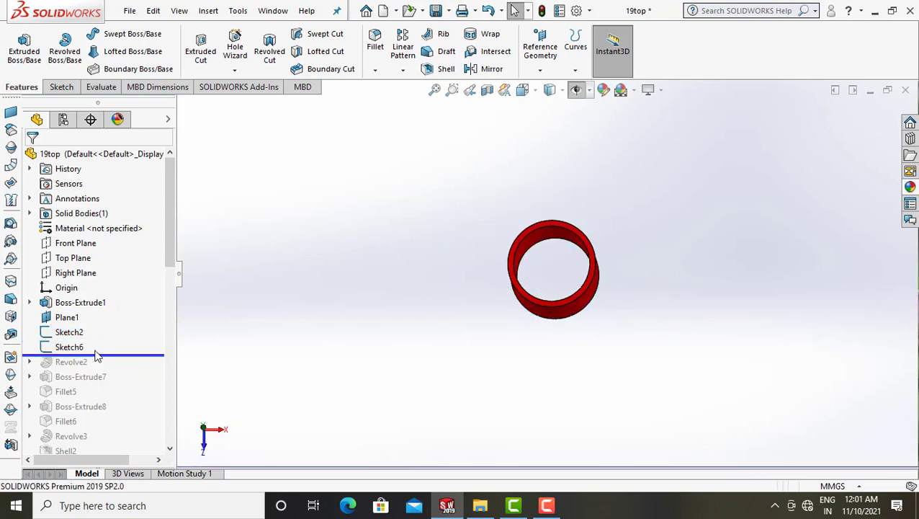
Inspect the Sketch6 profile from an oblique, side-on view of the tube.
click(70, 347)
mouse_move(549, 262)
middle_down()
mouse_move(566, 182)
mouse_move(600, 167)
middle_up()
scroll(626, 266, down, 2)
scroll(648, 265, down, 2)
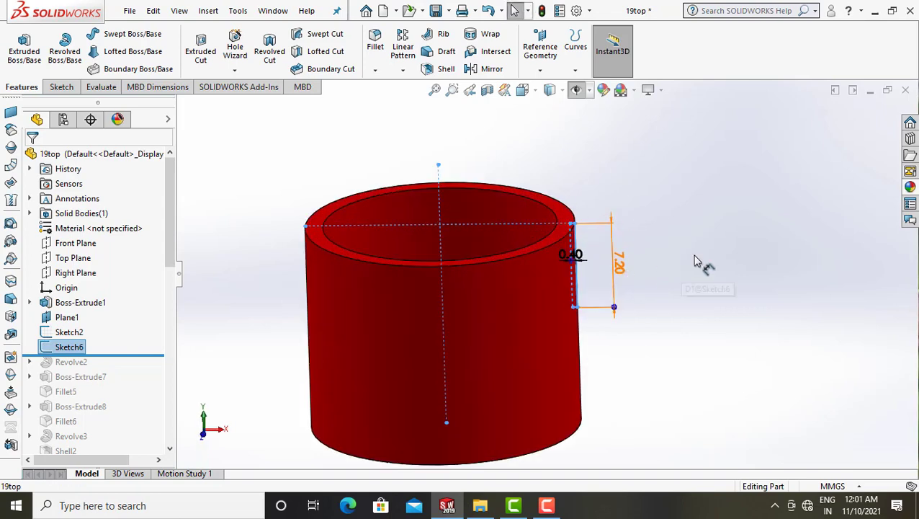
middle_drag(697, 223, 698, 209)
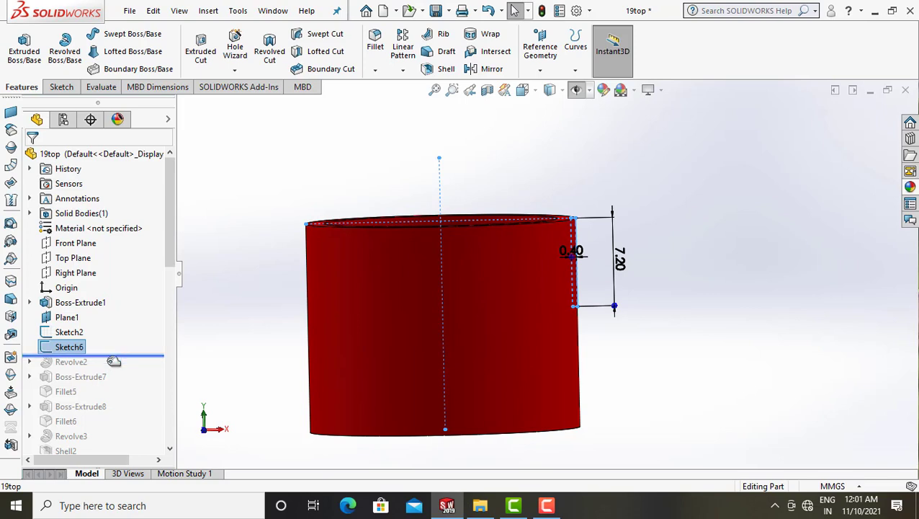
Roll forward to Revolve2 after reviewing its 1.50 × 0.30 lip profile in Front view.
drag(114, 362, 114, 371)
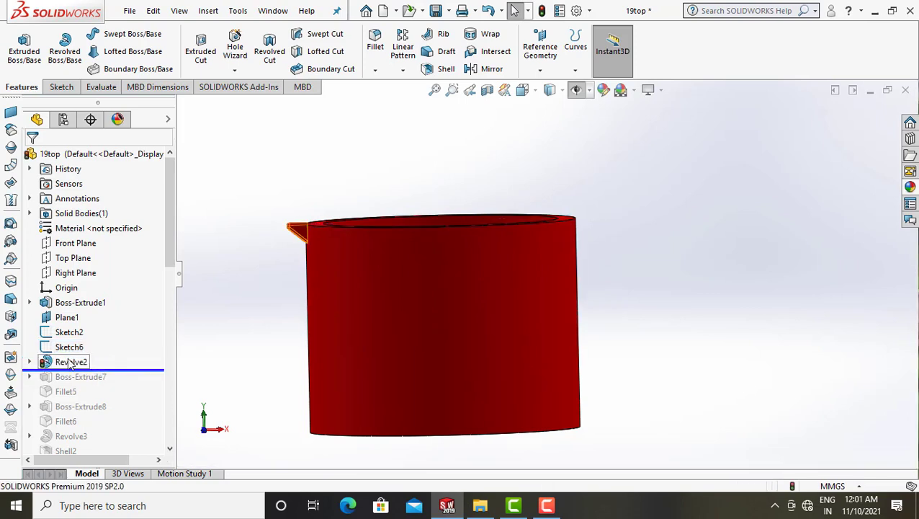
click(70, 362)
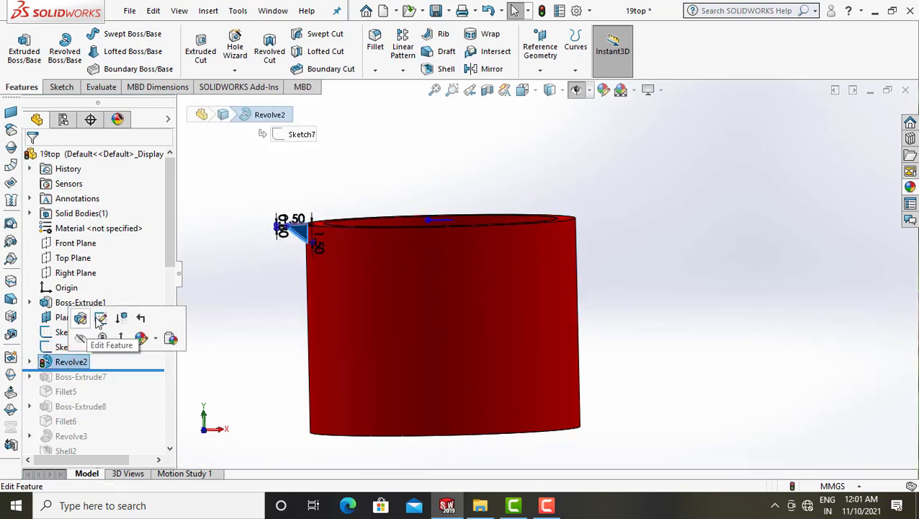
click(100, 318)
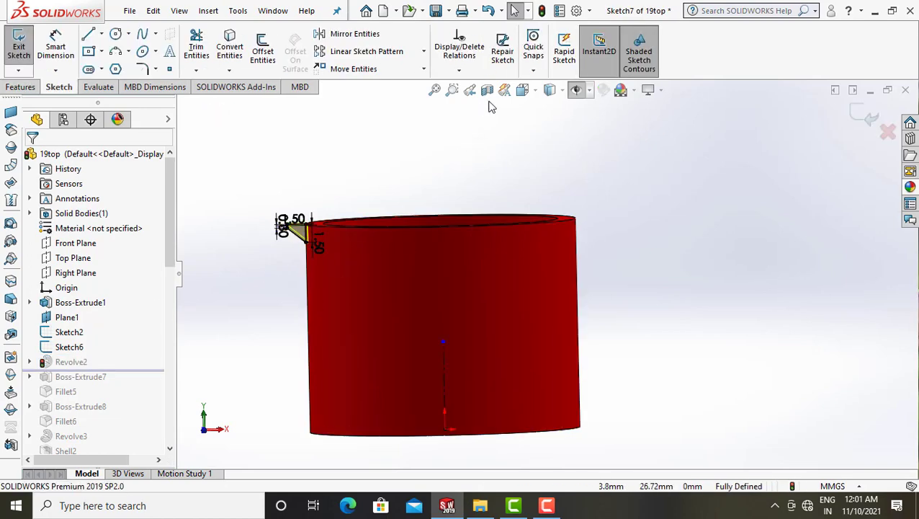
click(523, 89)
click(603, 164)
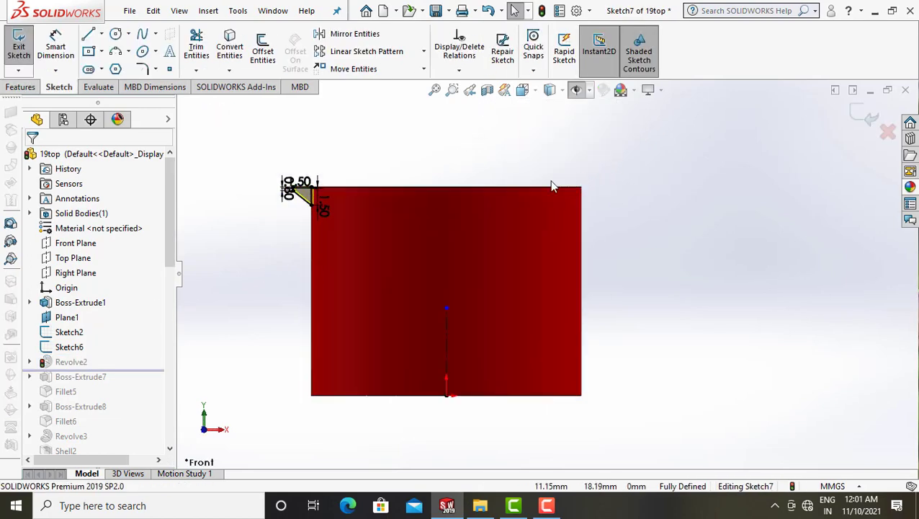
scroll(275, 197, down, 2)
scroll(389, 226, down, 3)
scroll(432, 227, down, 3)
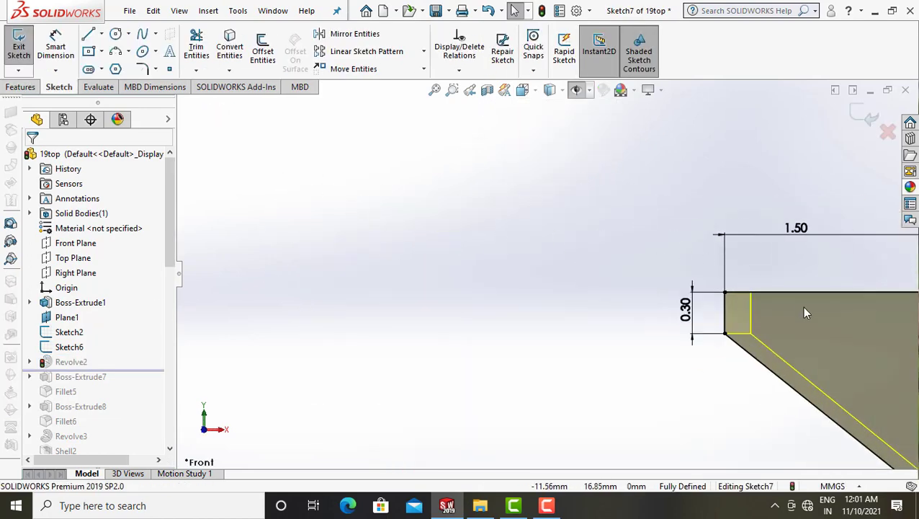
scroll(799, 314, up, 2)
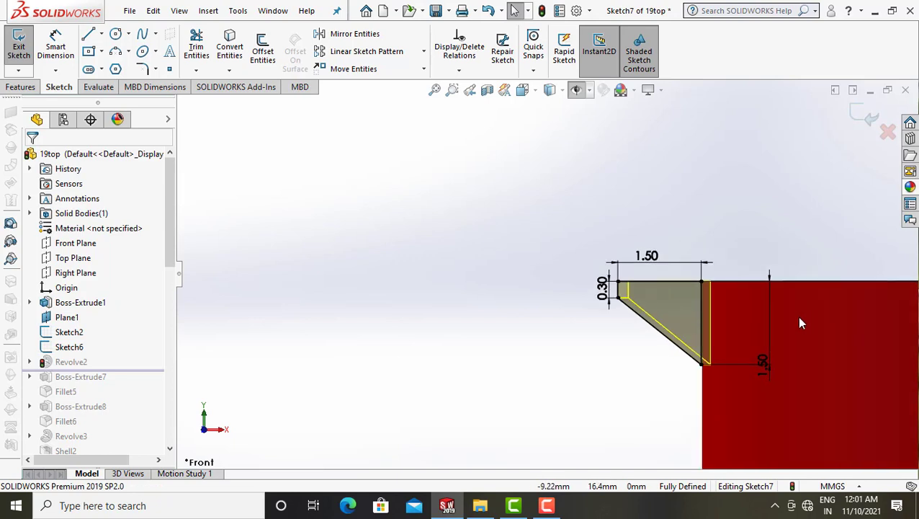
click(864, 115)
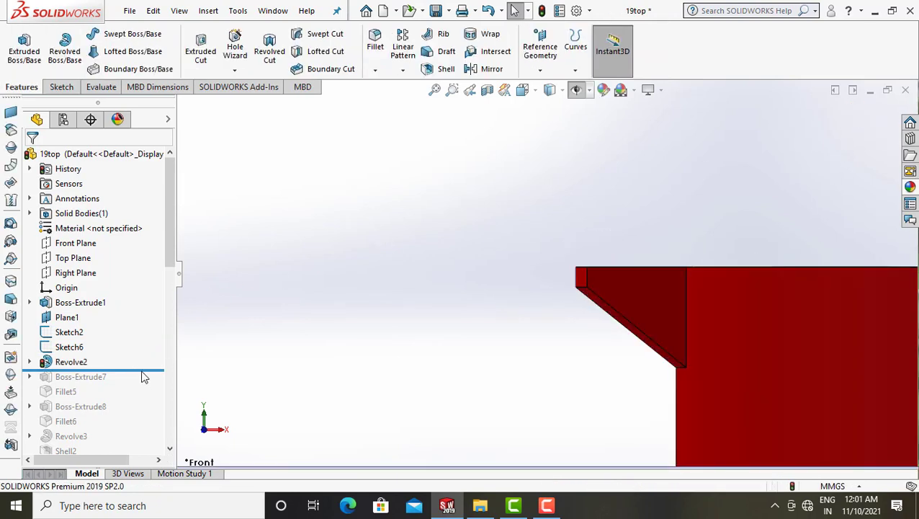
Roll forward to Boss-Extrude7 and inspect the closed top and side tab from above and below.
drag(147, 374, 59, 382)
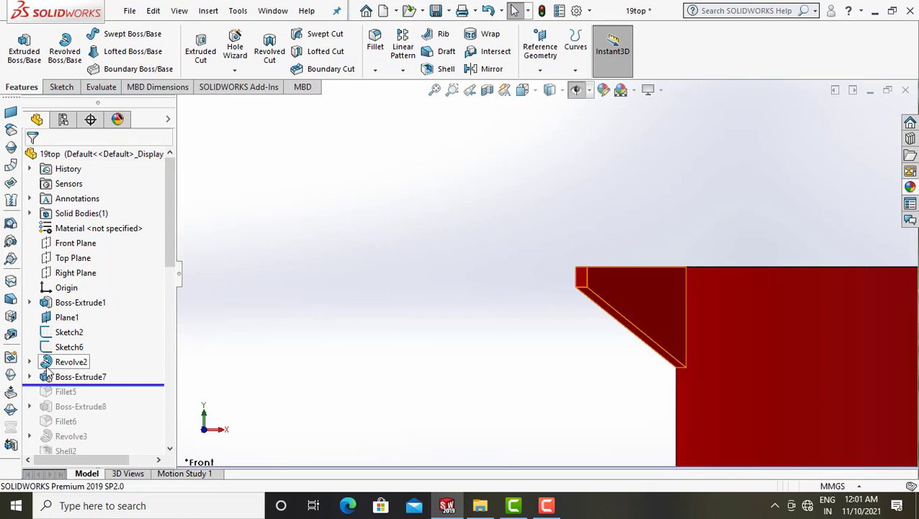
click(59, 383)
scroll(644, 332, up, 1)
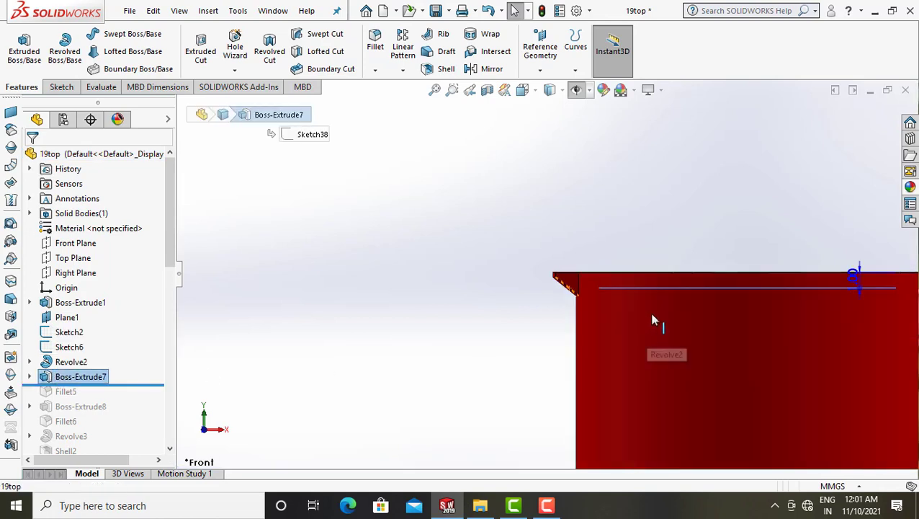
scroll(651, 317, up, 3)
mouse_move(675, 286)
middle_down()
mouse_move(730, 283)
mouse_move(494, 369)
mouse_move(213, 375)
middle_up()
scroll(730, 283, down, 3)
click(750, 273)
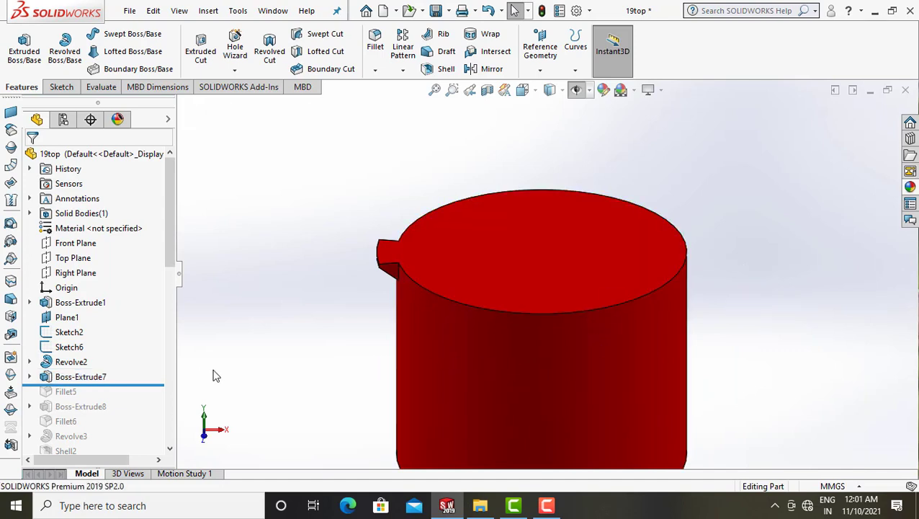
scroll(437, 332, up, 2)
scroll(437, 332, up, 2)
mouse_move(443, 289)
middle_down()
mouse_move(531, 323)
mouse_move(537, 445)
middle_up()
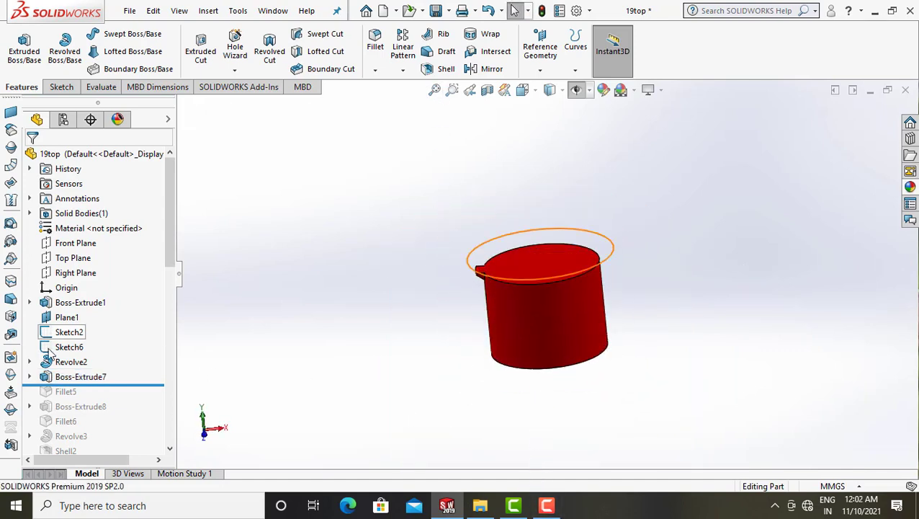
Roll forward to Fillet5 and preview its rounded rim edges.
drag(144, 391, 148, 394)
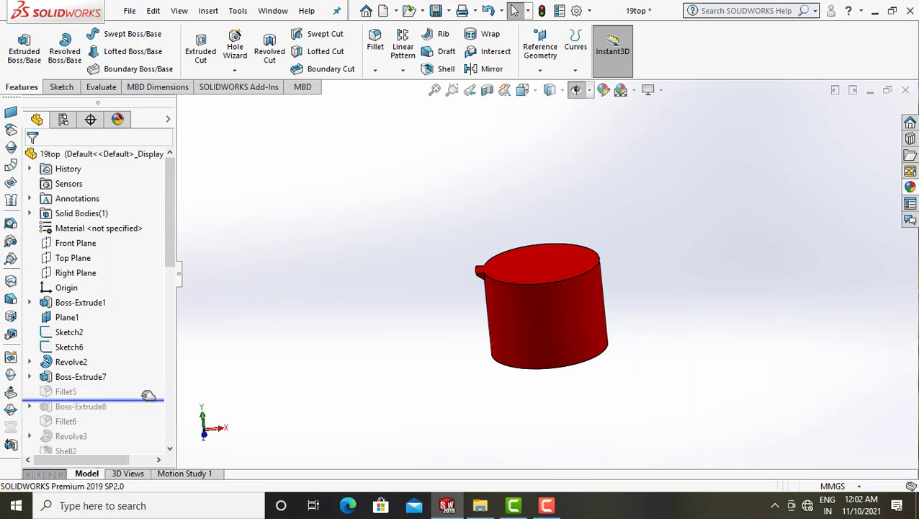
click(66, 391)
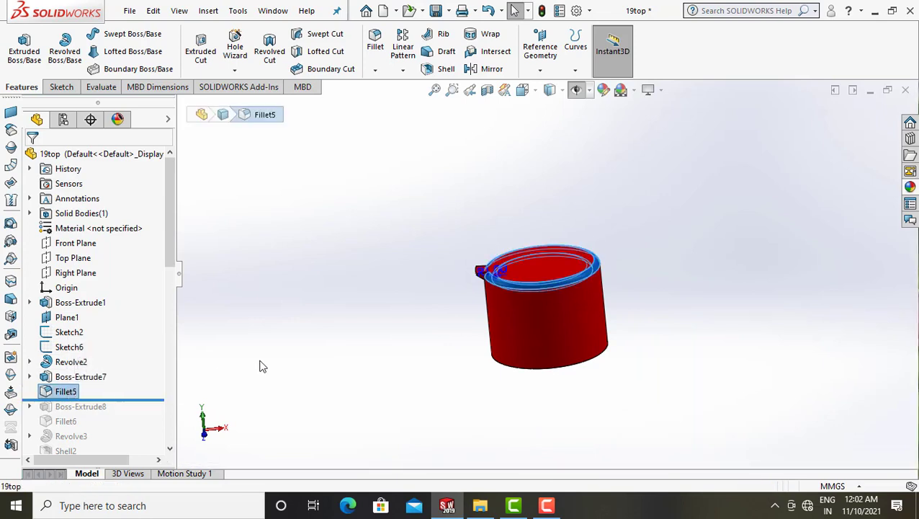
click(367, 342)
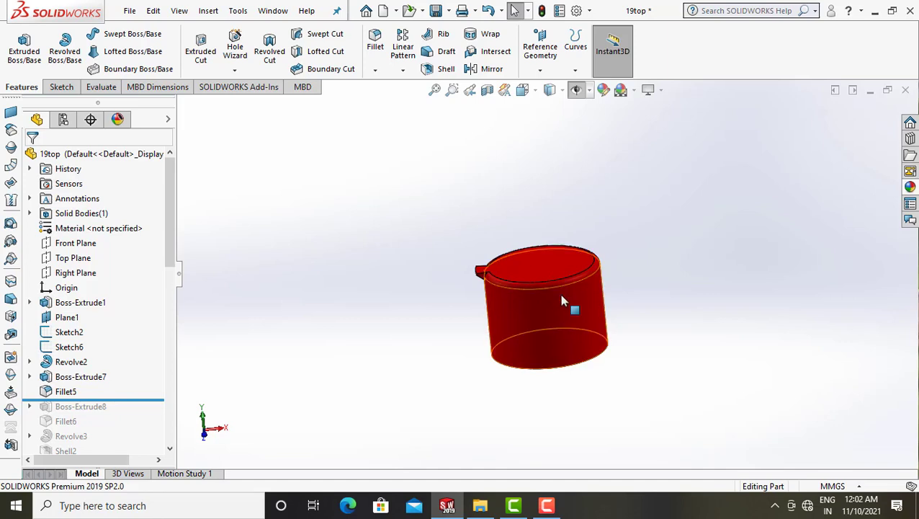
scroll(560, 293, down, 3)
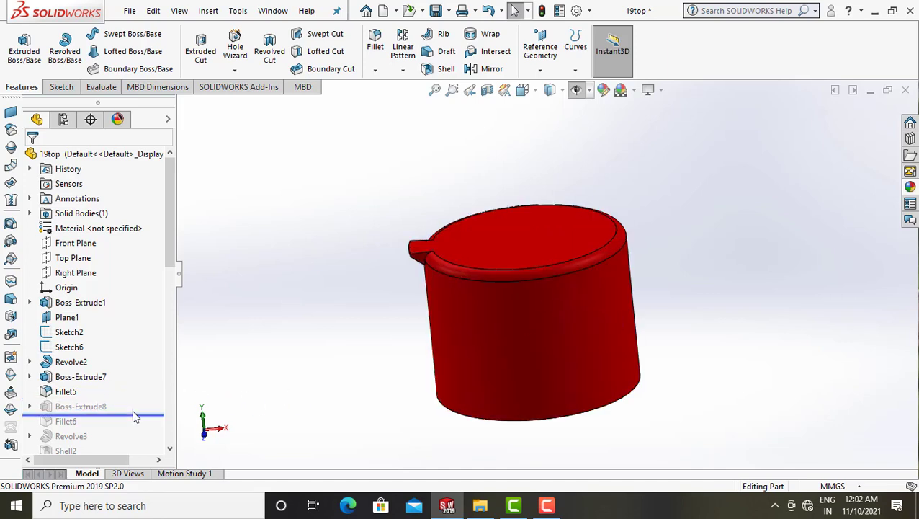
Roll forward to Boss-Extrude8, reviewing Sketch39's 0.50-wide oval ring and forked channel from Top view.
drag(132, 412, 133, 414)
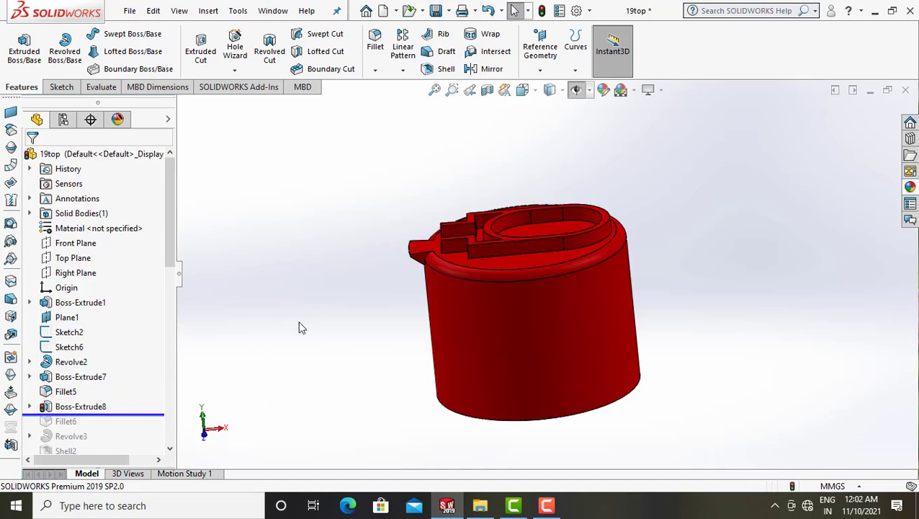
right_click(72, 408)
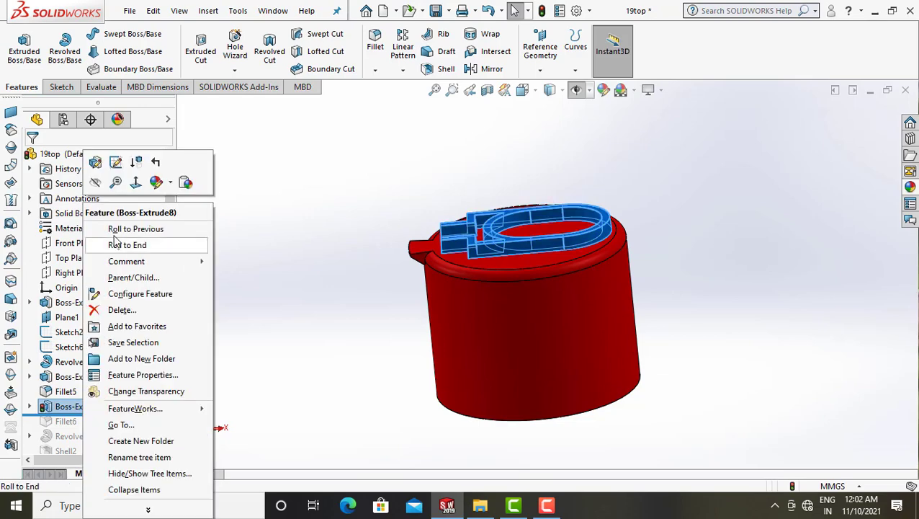
click(117, 165)
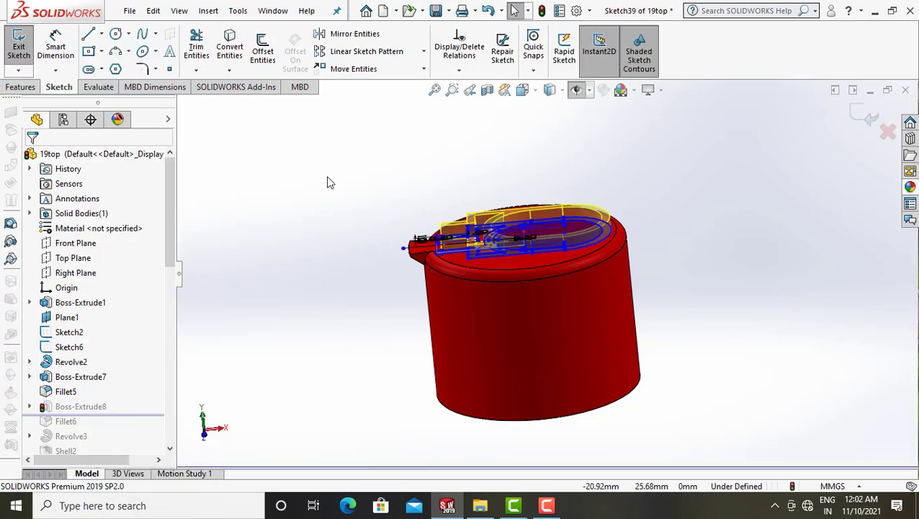
middle_drag(328, 182, 343, 322)
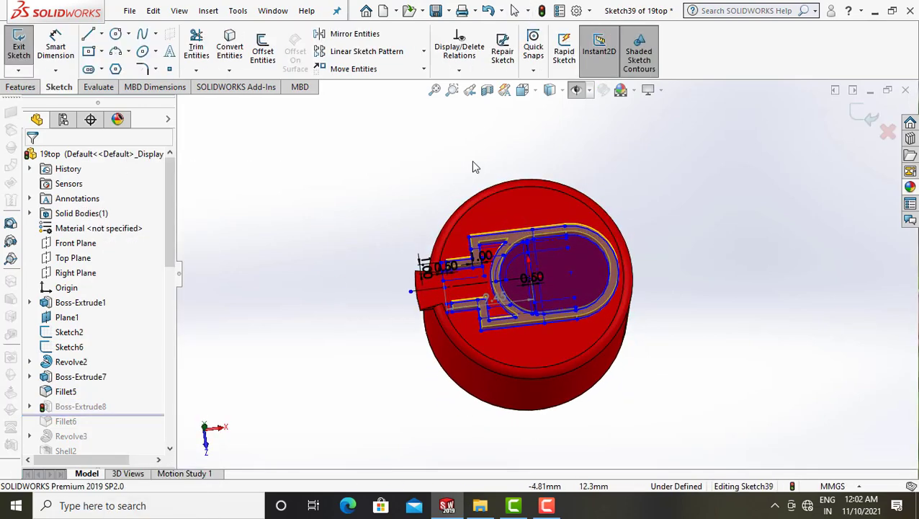
click(536, 101)
click(597, 176)
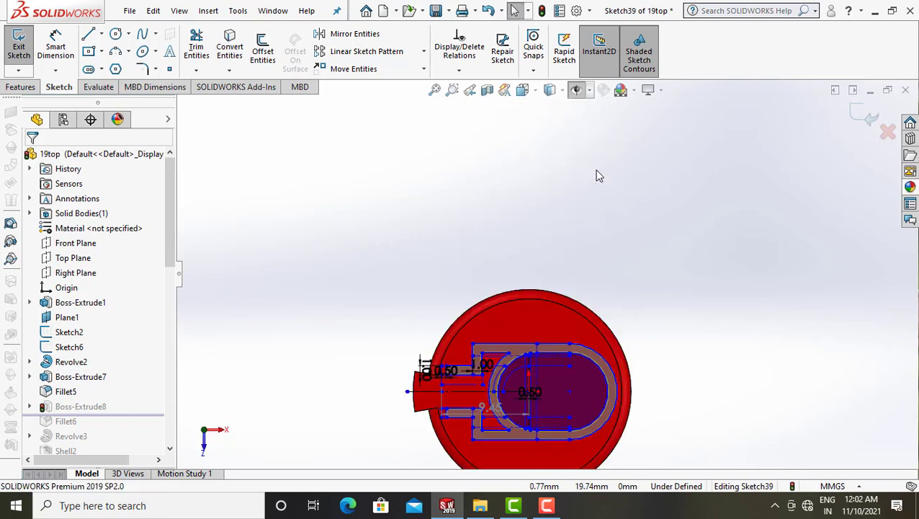
scroll(551, 415, down, 2)
scroll(552, 414, down, 2)
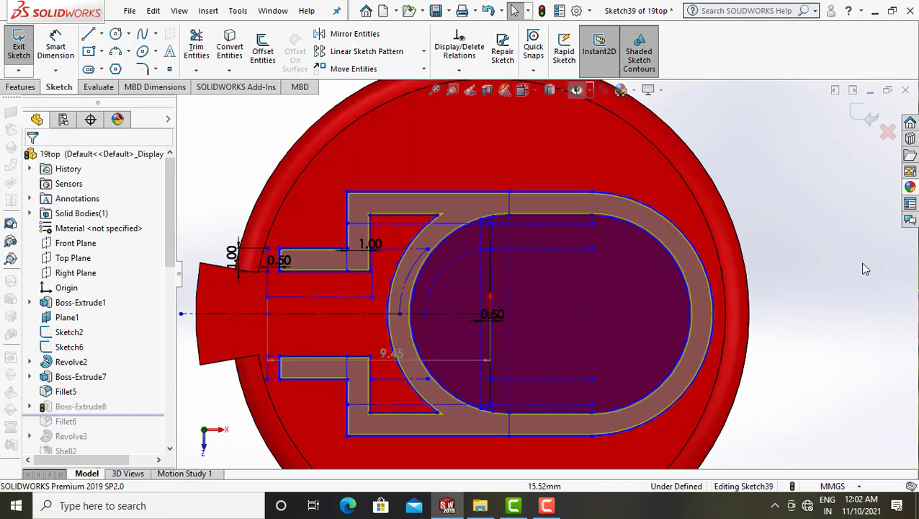
click(867, 120)
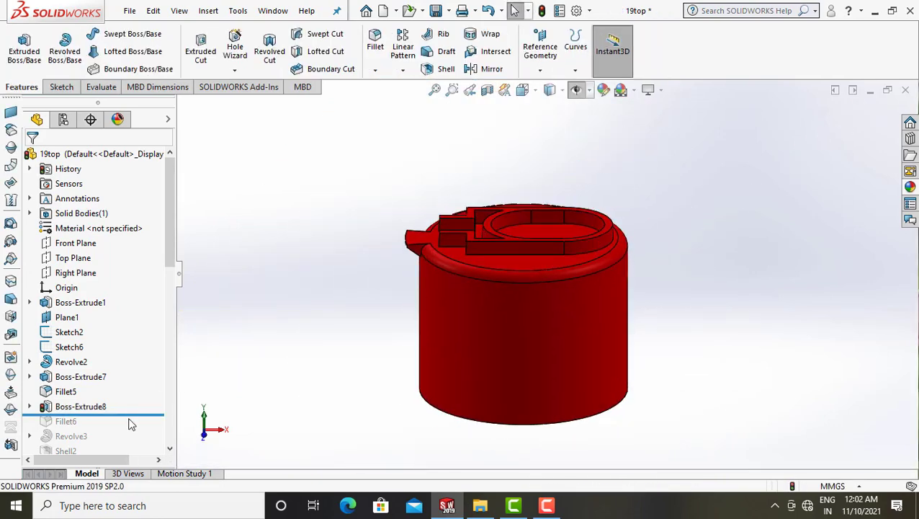
Roll the history to just after Fillet6.
drag(138, 411, 130, 430)
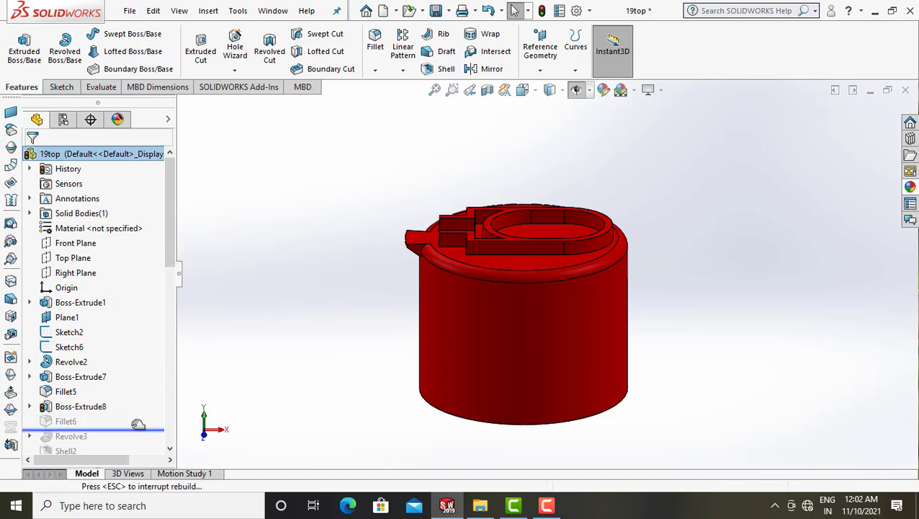
scroll(130, 432, down, 2)
scroll(117, 391, down, 1)
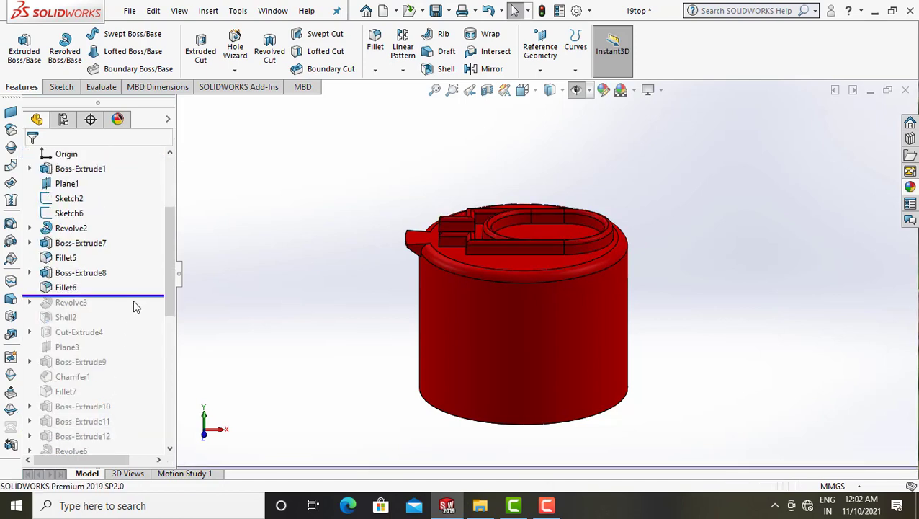
Roll forward to Revolve3 and review the dome sketch from the Top view.
drag(141, 297, 141, 310)
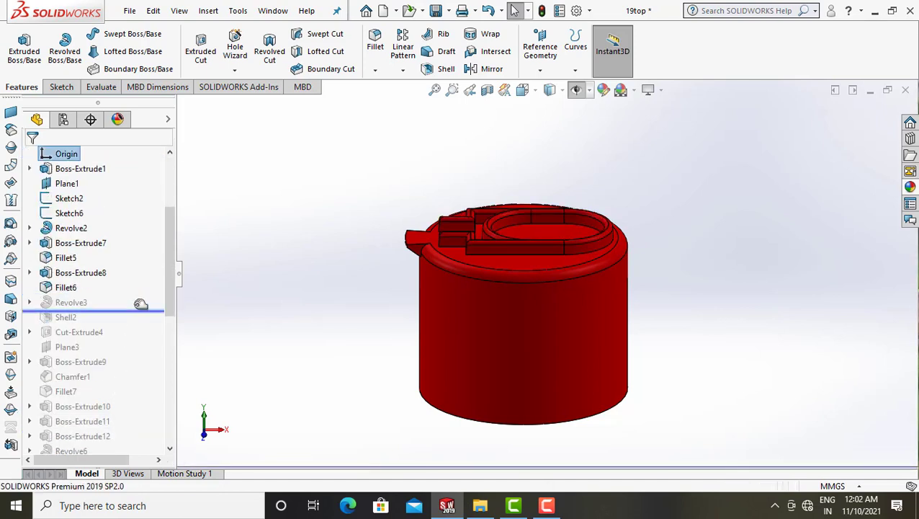
right_click(72, 302)
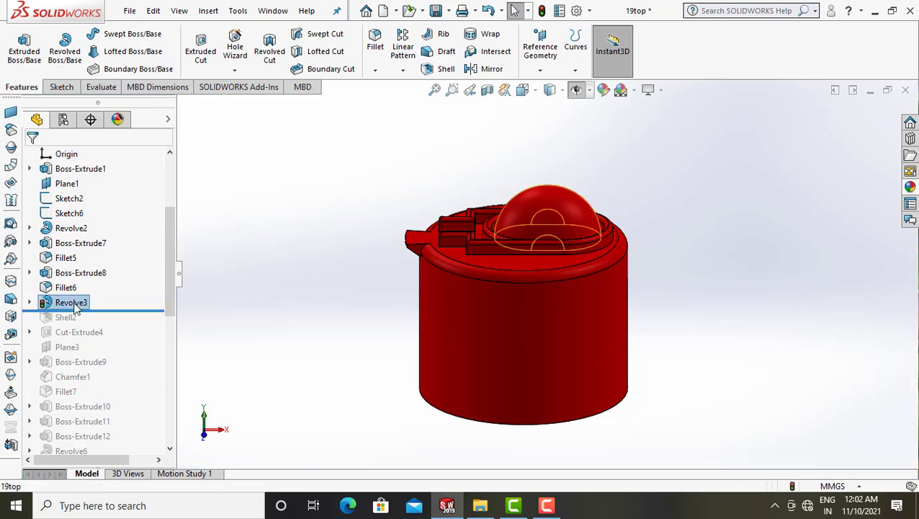
click(106, 161)
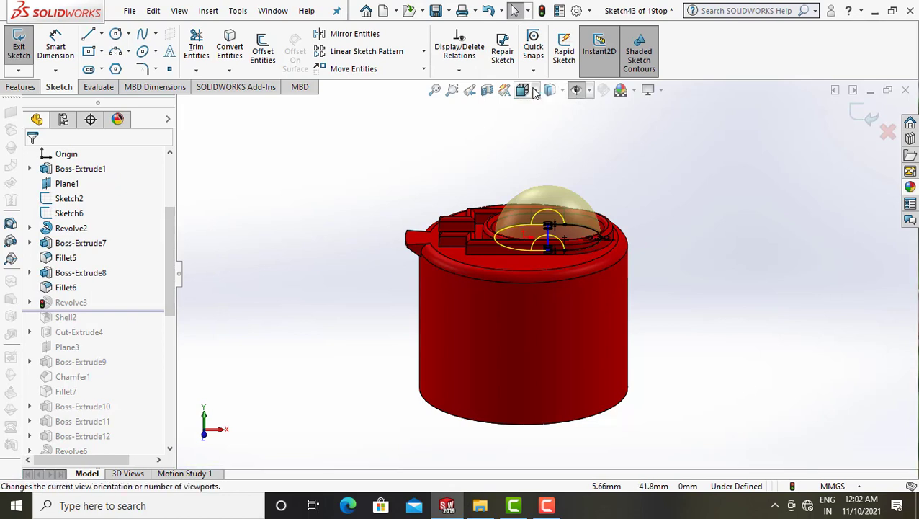
click(577, 90)
click(592, 171)
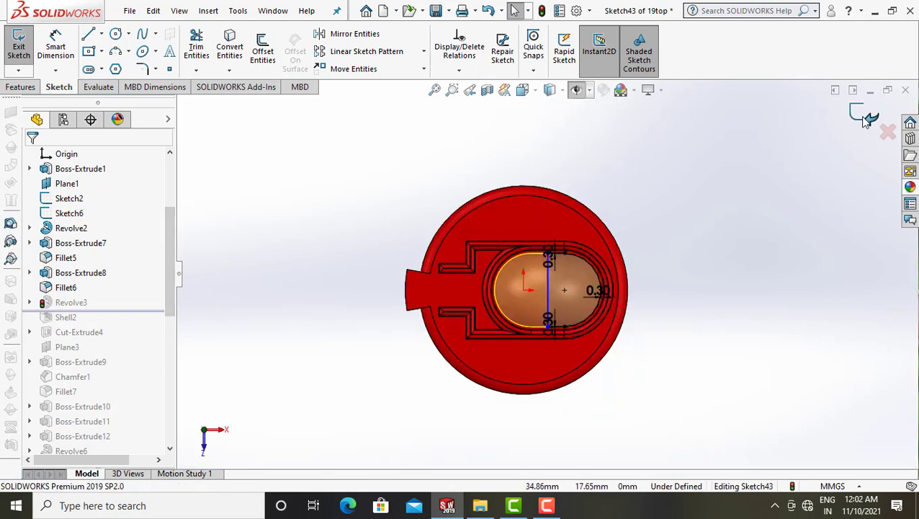
mouse_move(107, 278)
mouse_down()
mouse_move(114, 317)
mouse_move(90, 317)
mouse_up()
Roll forward to Shell2 and preview its 1.00 mm shell on the dome.
click(91, 317)
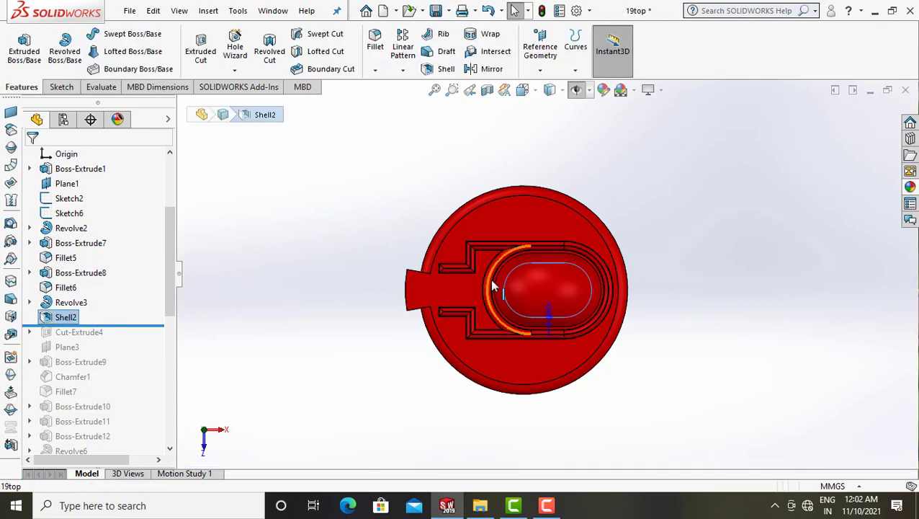
scroll(505, 259, down, 2)
middle_drag(512, 234, 448, 149)
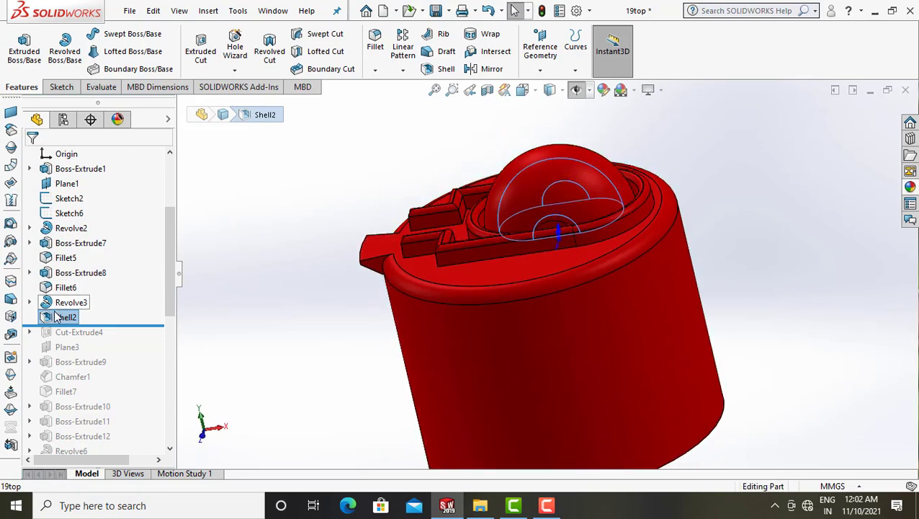
right_click(58, 322)
click(68, 163)
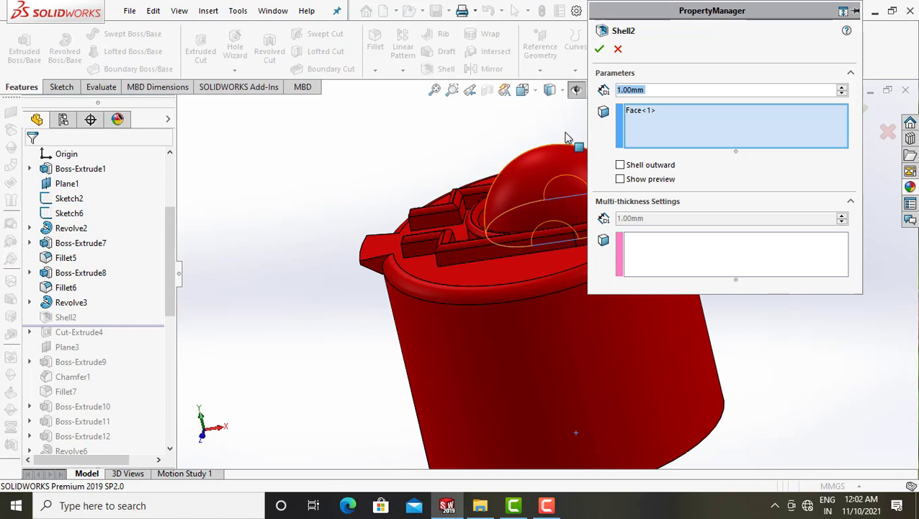
click(661, 180)
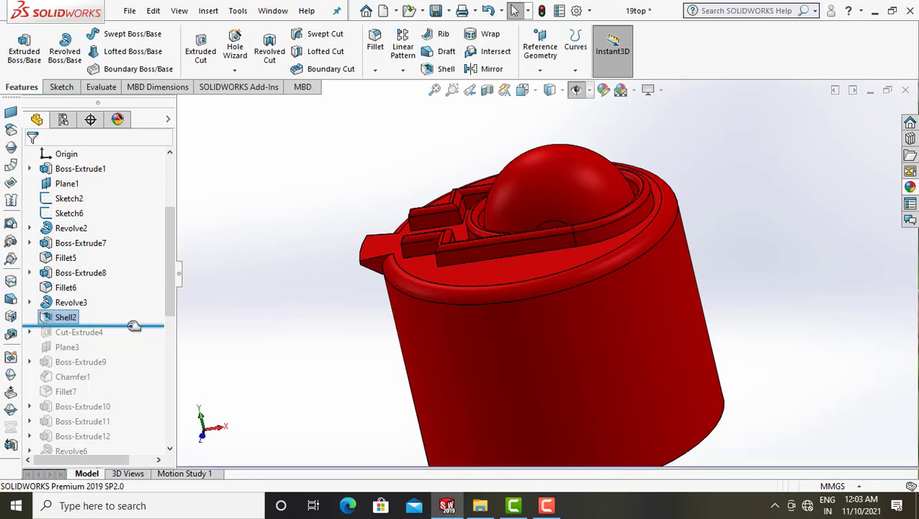
Roll forward to Cut-Extrude4 and check its Through All, both-direction cut through the dome top.
drag(134, 325, 134, 335)
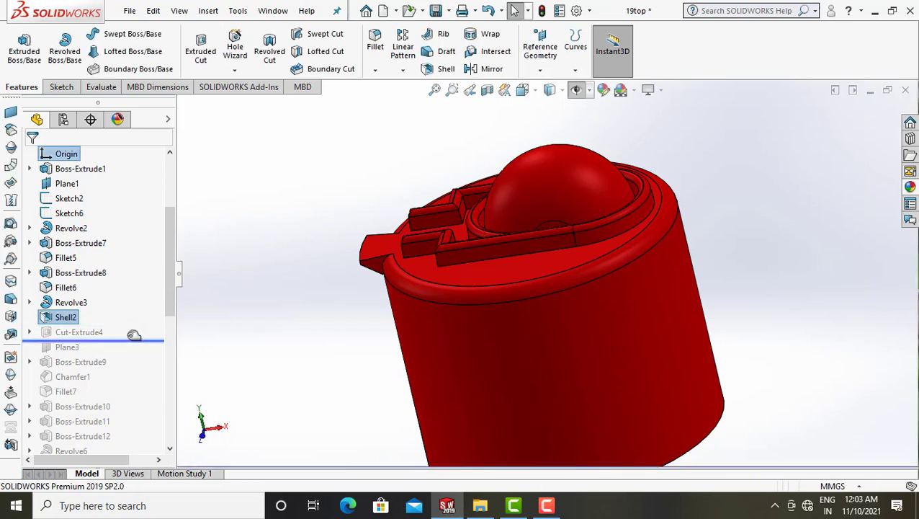
click(92, 331)
click(94, 291)
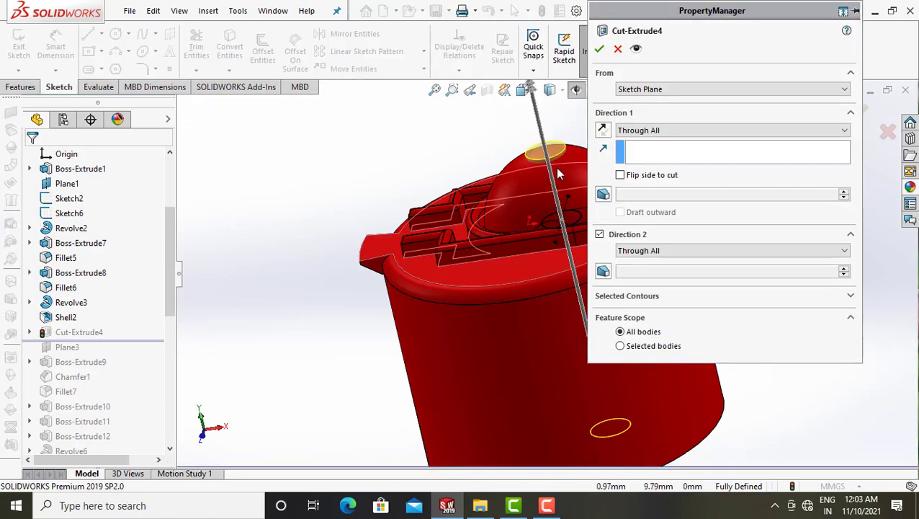
scroll(534, 207, up, 5)
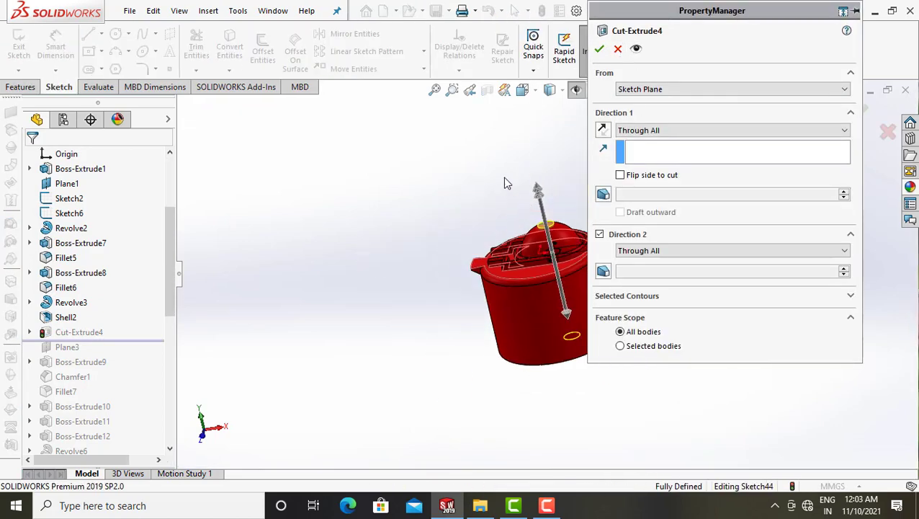
middle_drag(504, 183, 488, 242)
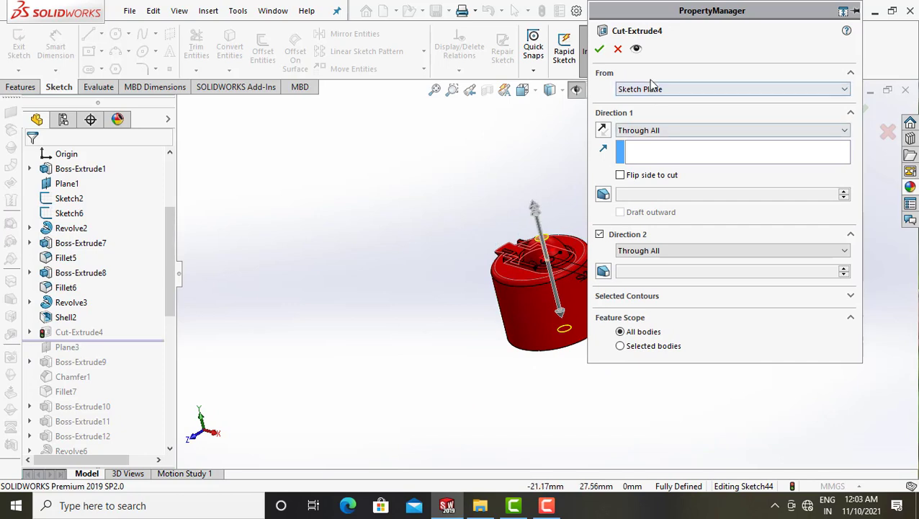
click(617, 50)
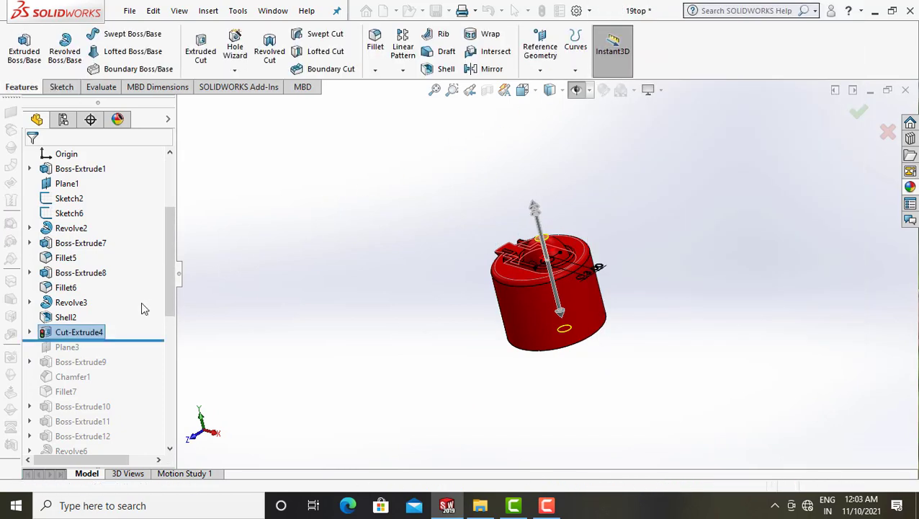
Roll forward through Plane3 and Boss-Extrude9, checking the spout's Up To Surface setting.
scroll(117, 328, down, 1)
drag(145, 249, 133, 263)
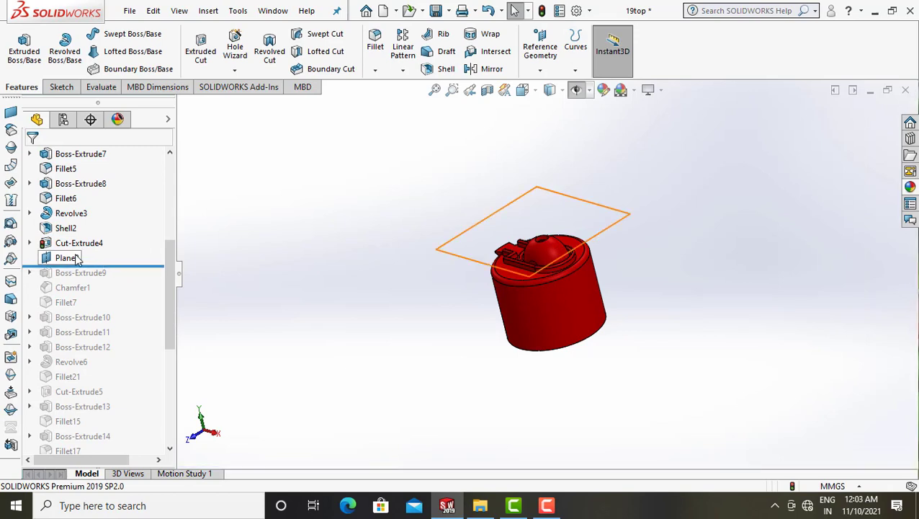
click(135, 273)
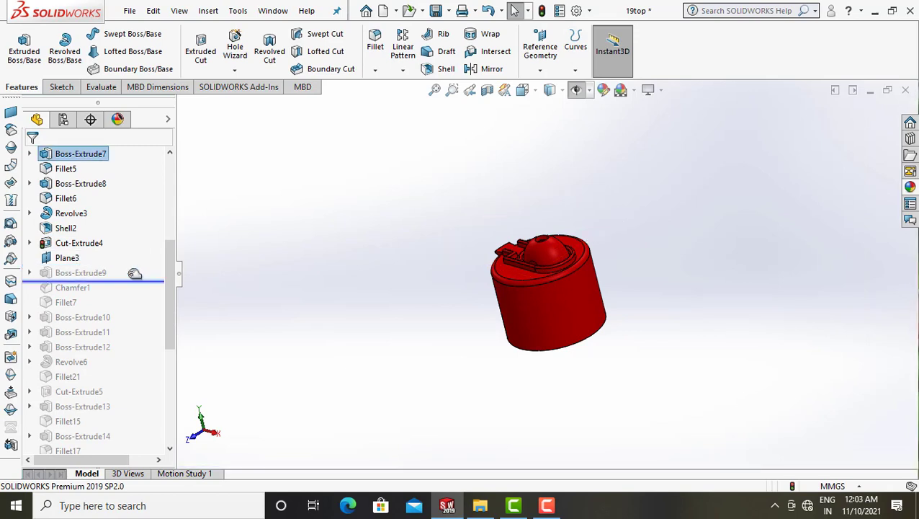
drag(135, 273, 118, 280)
click(96, 279)
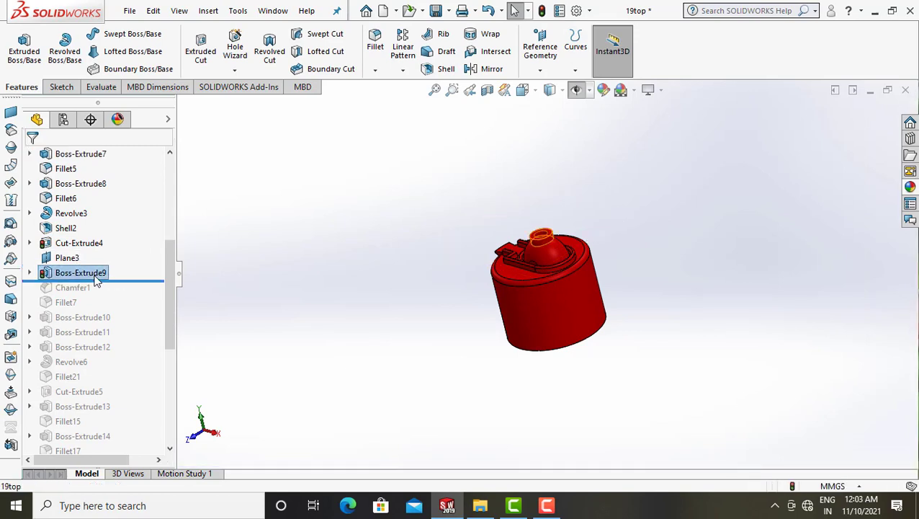
click(112, 243)
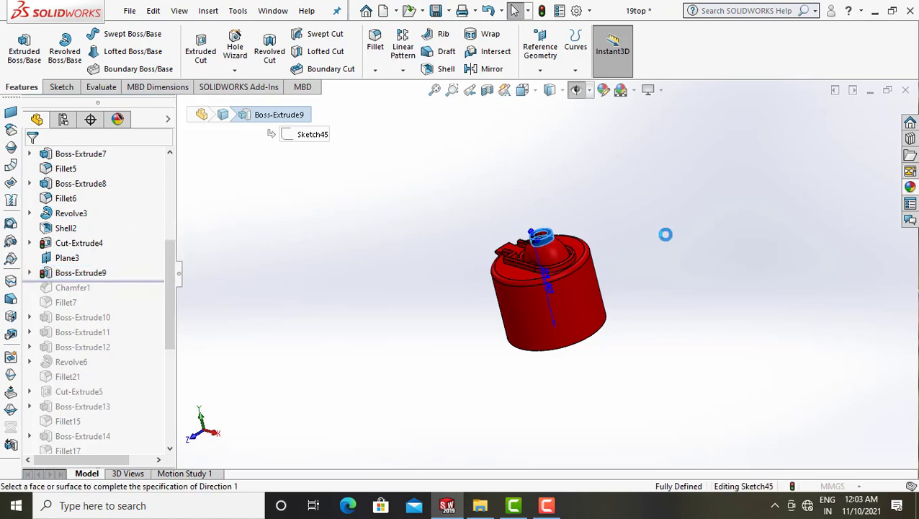
scroll(550, 244, down, 3)
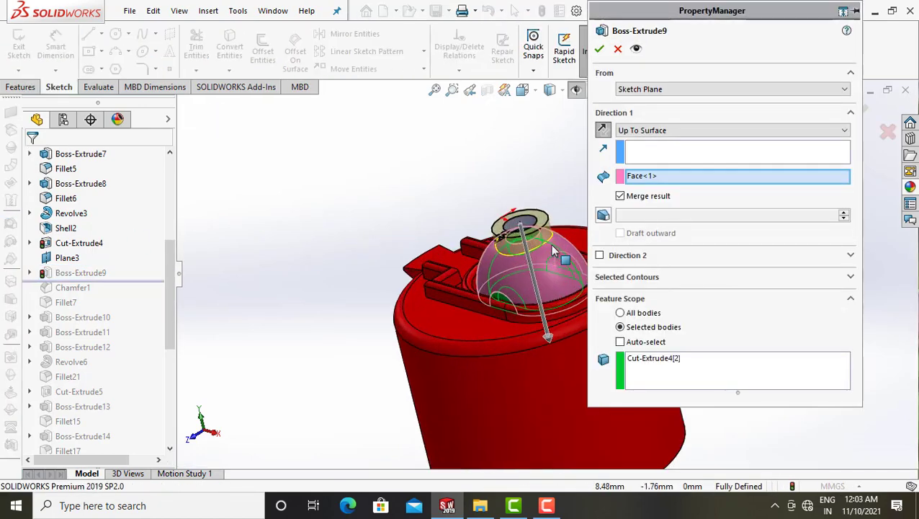
scroll(550, 244, down, 2)
click(616, 52)
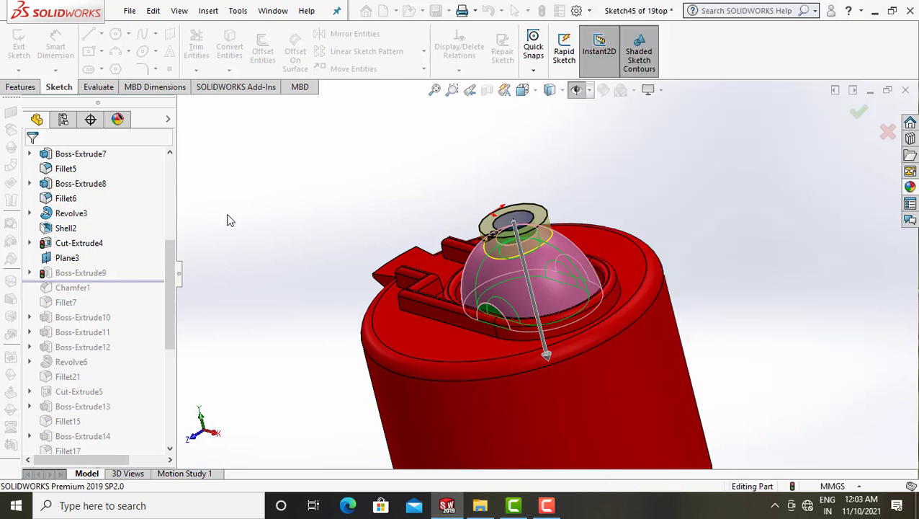
Roll forward through Chamfer1, Fillet7 and Boss-Extrude10's hollow housing.
scroll(115, 281, down, 2)
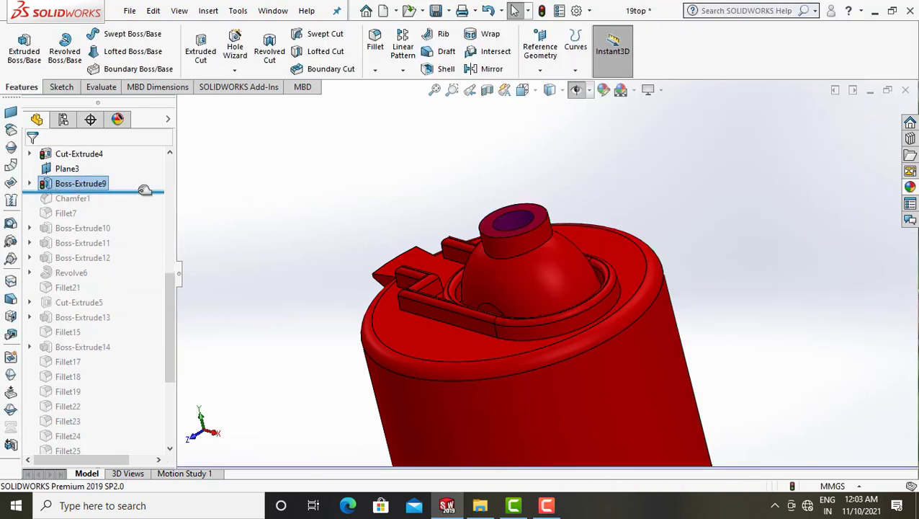
drag(144, 189, 136, 201)
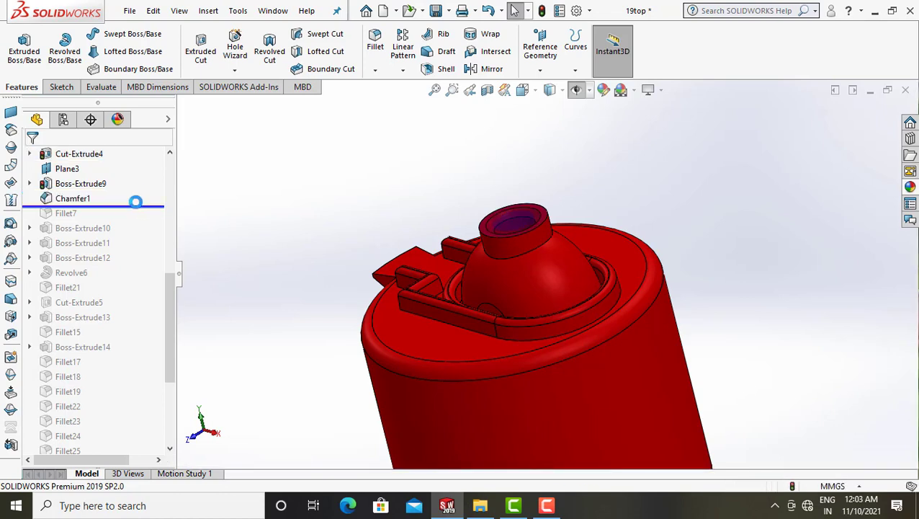
drag(131, 204, 132, 220)
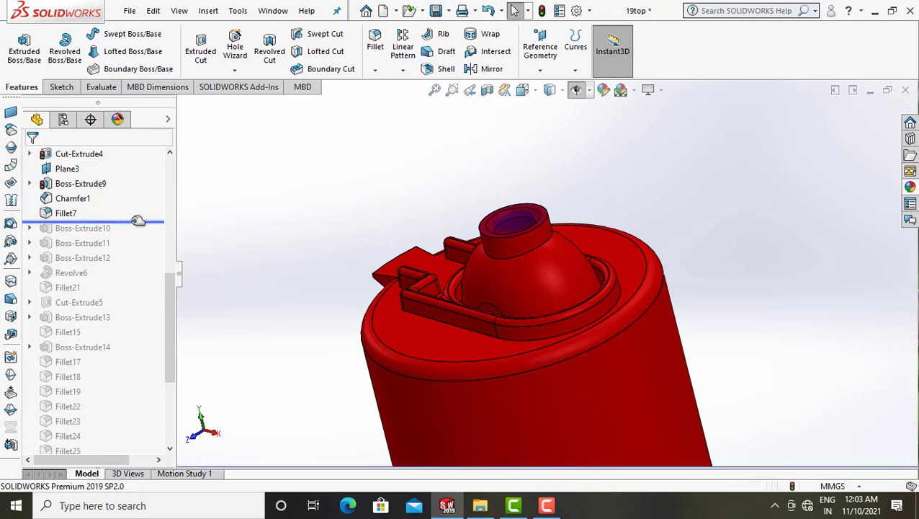
drag(138, 221, 136, 236)
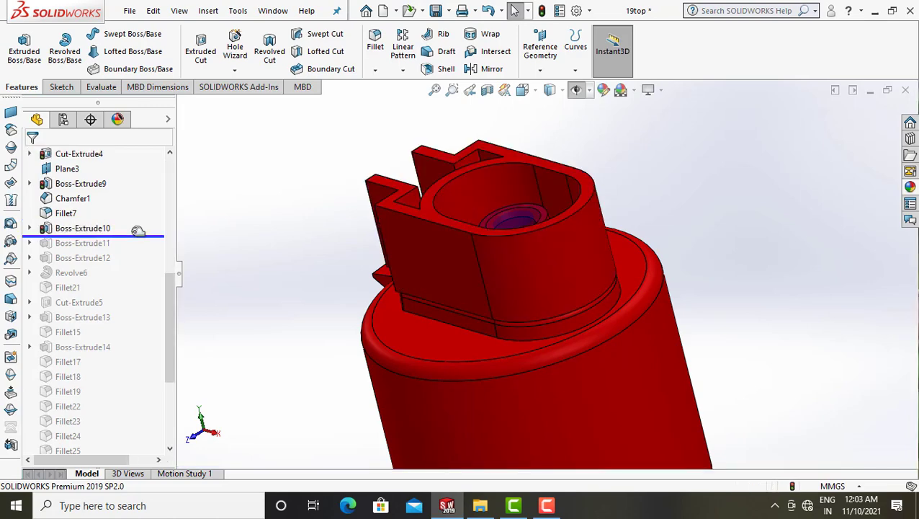
right_click(115, 229)
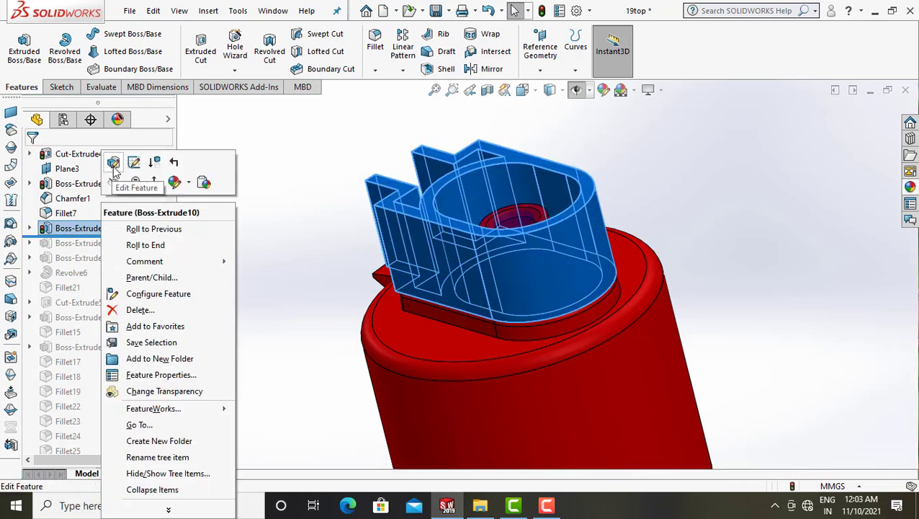
click(113, 170)
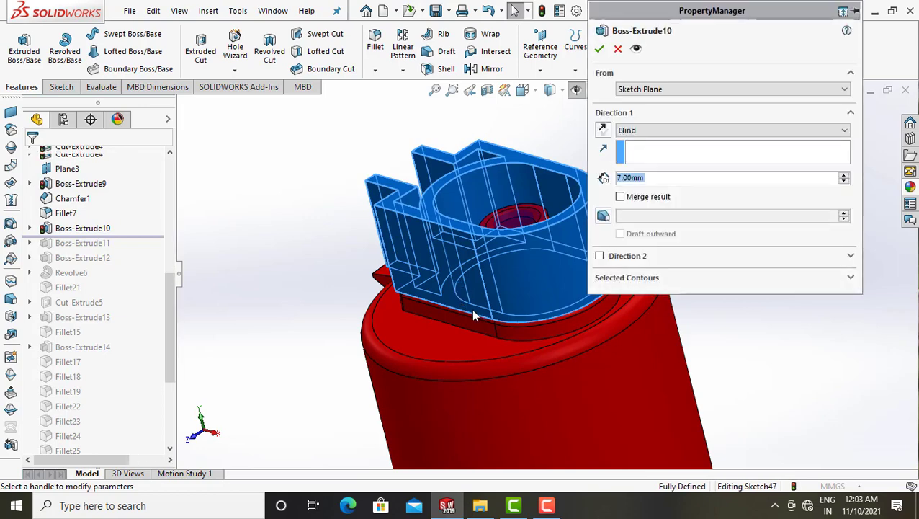
mouse_move(554, 275)
middle_down()
mouse_move(502, 206)
mouse_move(519, 209)
middle_up()
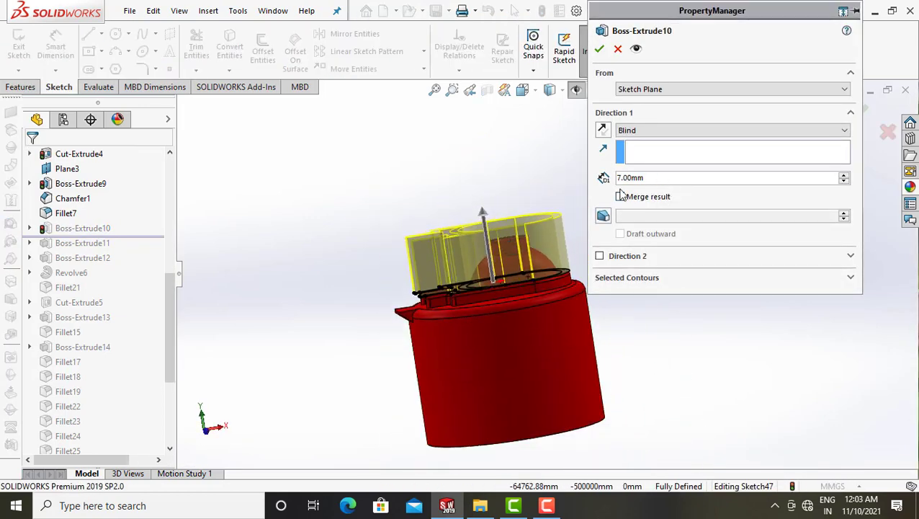
click(620, 196)
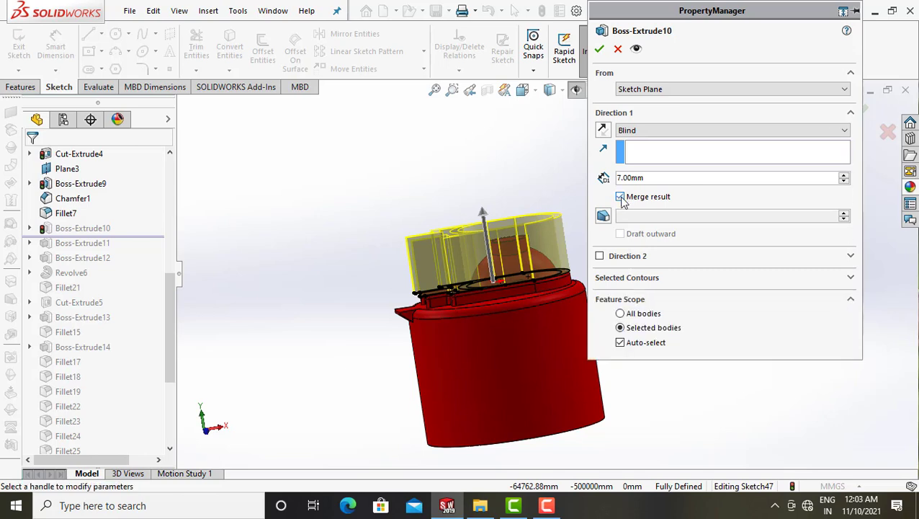
click(620, 197)
click(618, 49)
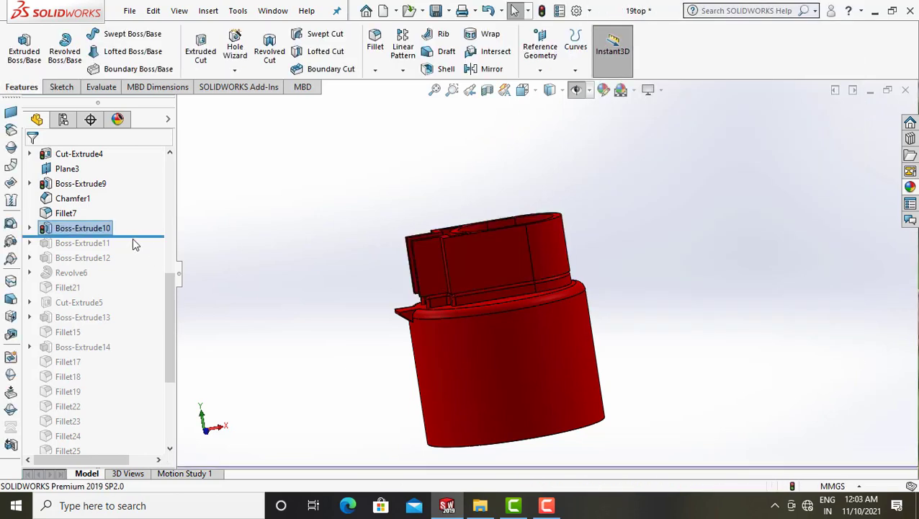
click(137, 236)
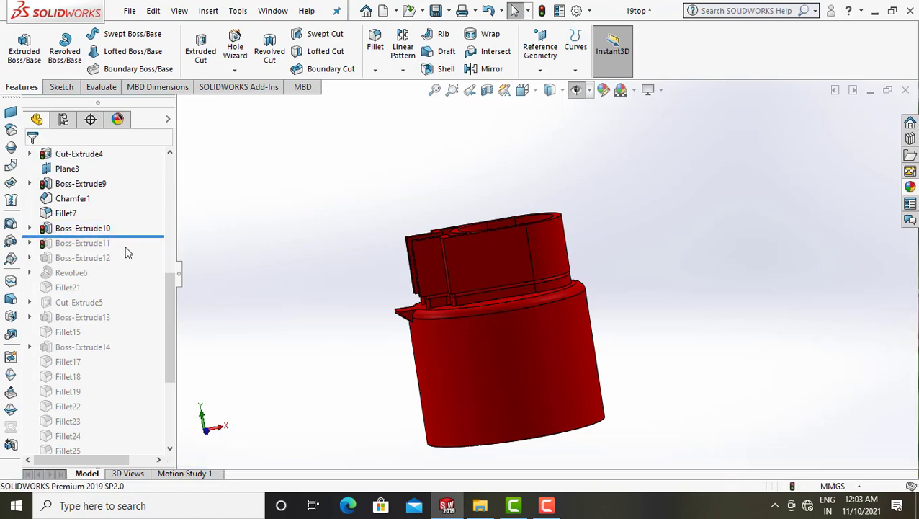
Roll forward to include Boss-Extrude11 and view the top openings.
drag(133, 235, 124, 247)
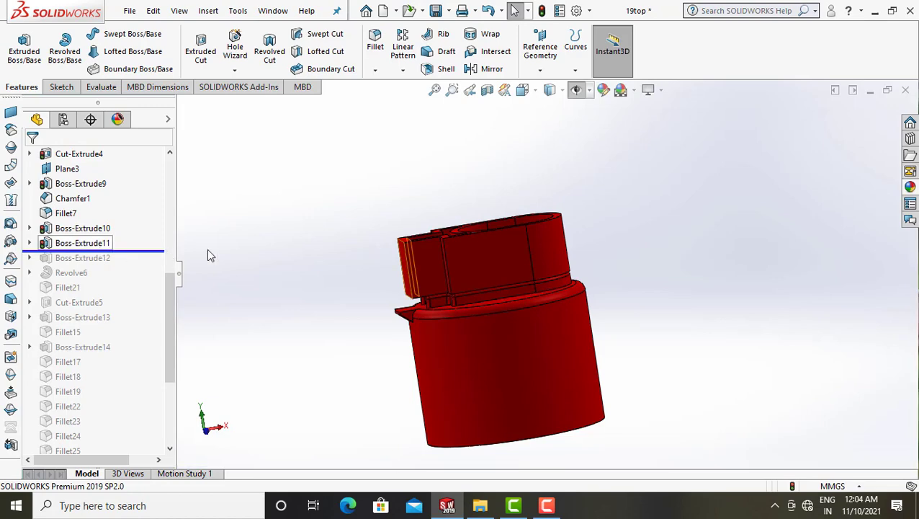
scroll(447, 288, up, 5)
middle_drag(447, 303, 449, 382)
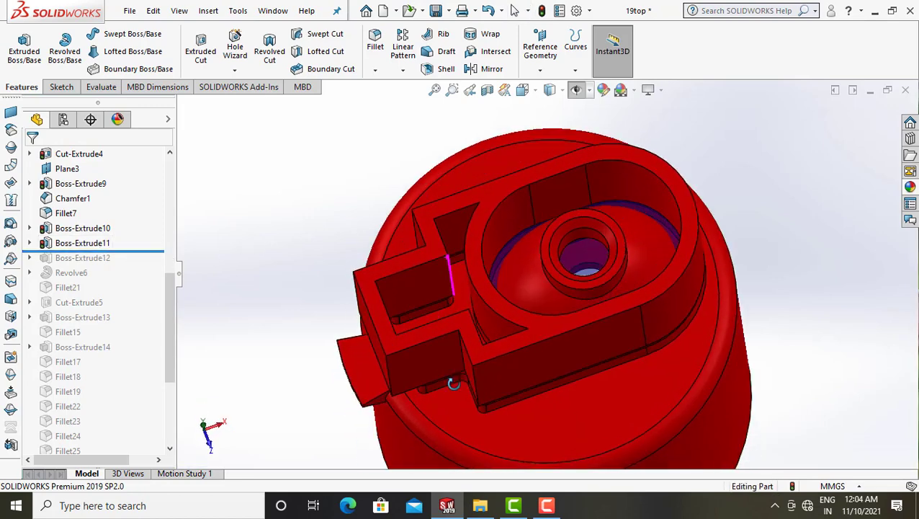
Roll forward to Boss-Extrude12 and check its Up To Surface extrusion merged into Boss-Extrude11.
drag(137, 251, 135, 264)
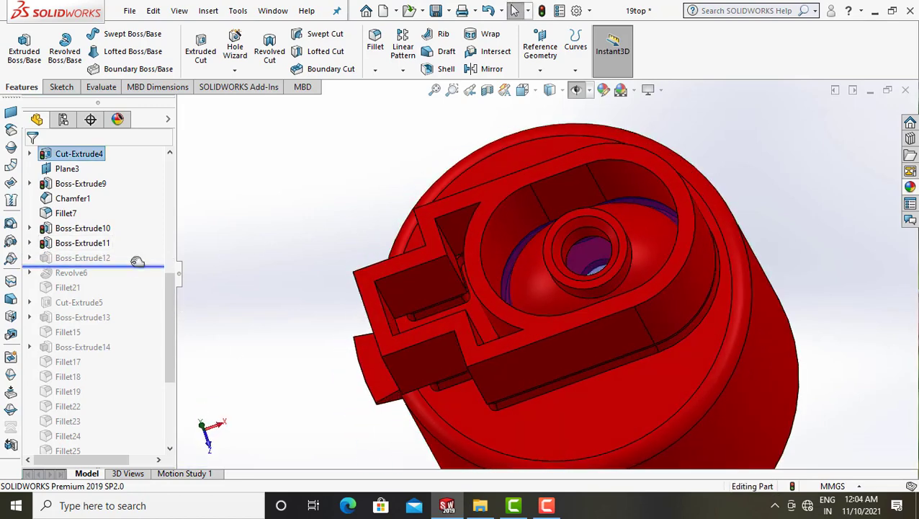
click(99, 264)
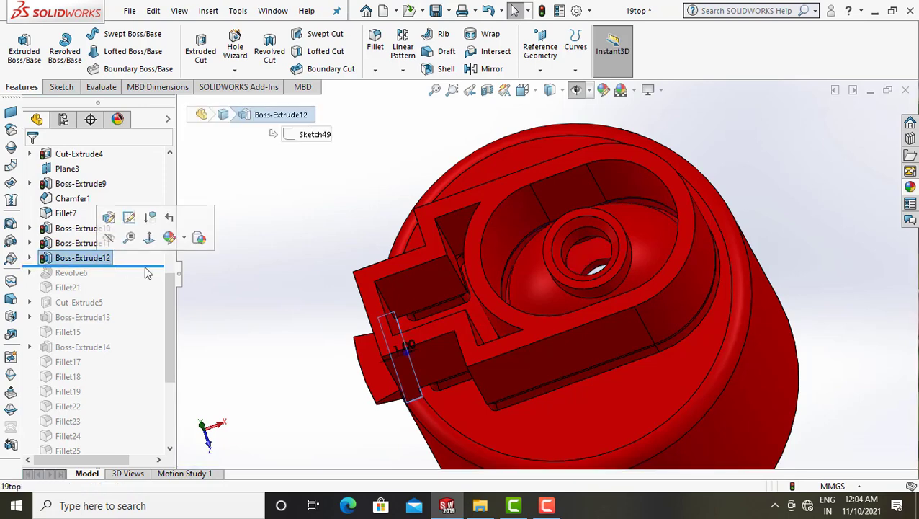
scroll(425, 344, up, 5)
middle_drag(425, 345, 427, 229)
mouse_move(443, 373)
middle_down()
mouse_move(502, 396)
mouse_move(534, 320)
mouse_move(537, 281)
mouse_move(524, 246)
middle_up()
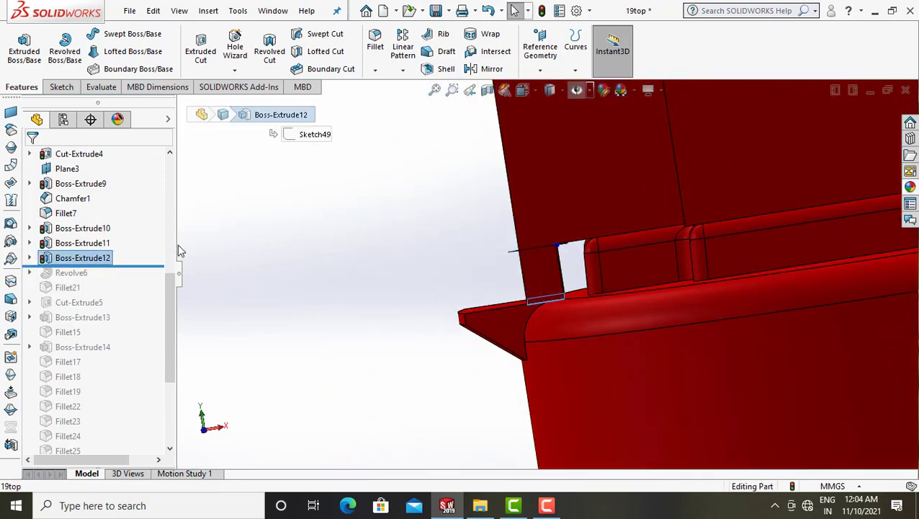
right_click(82, 260)
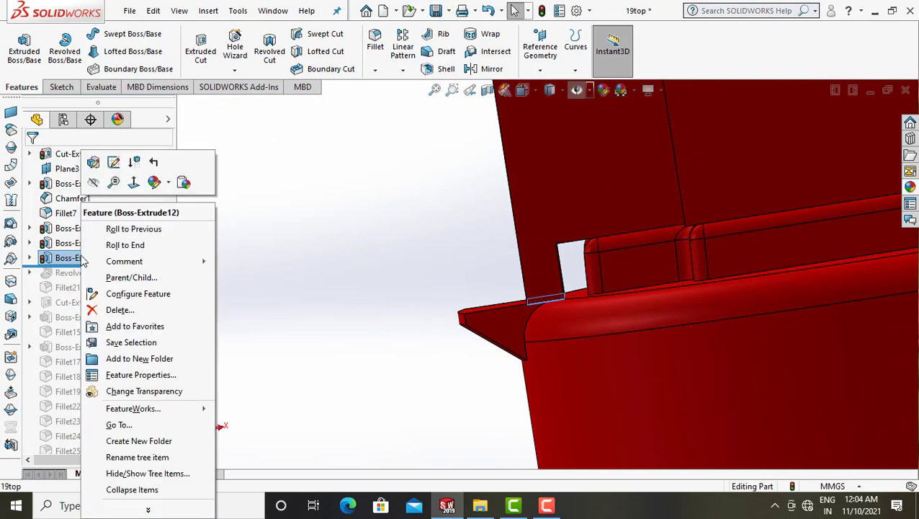
click(95, 163)
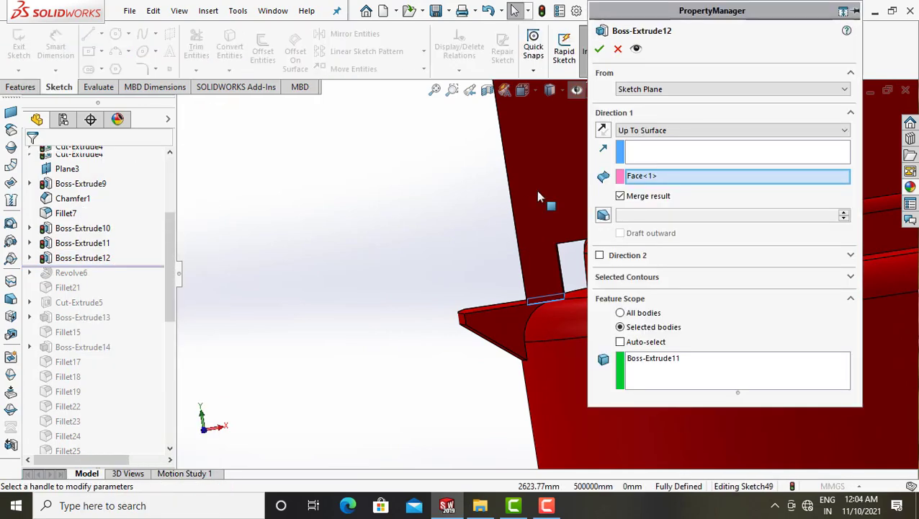
click(612, 52)
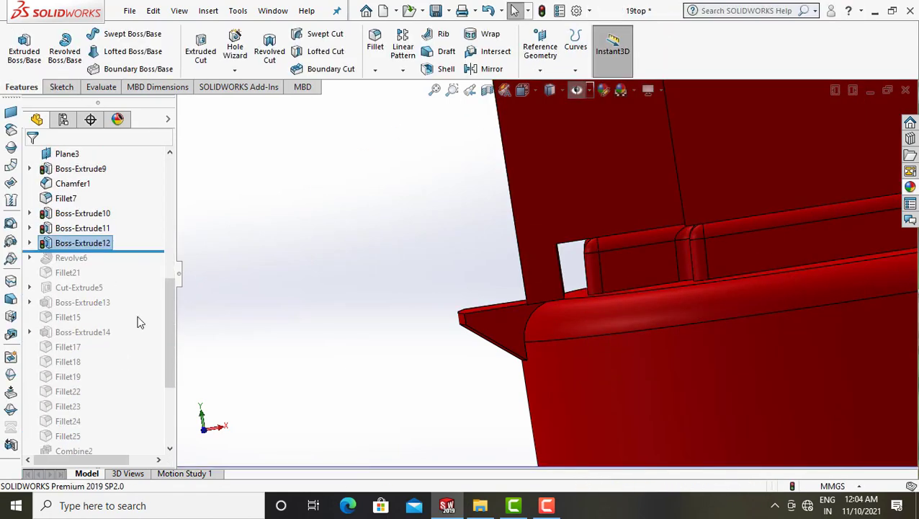
click(138, 260)
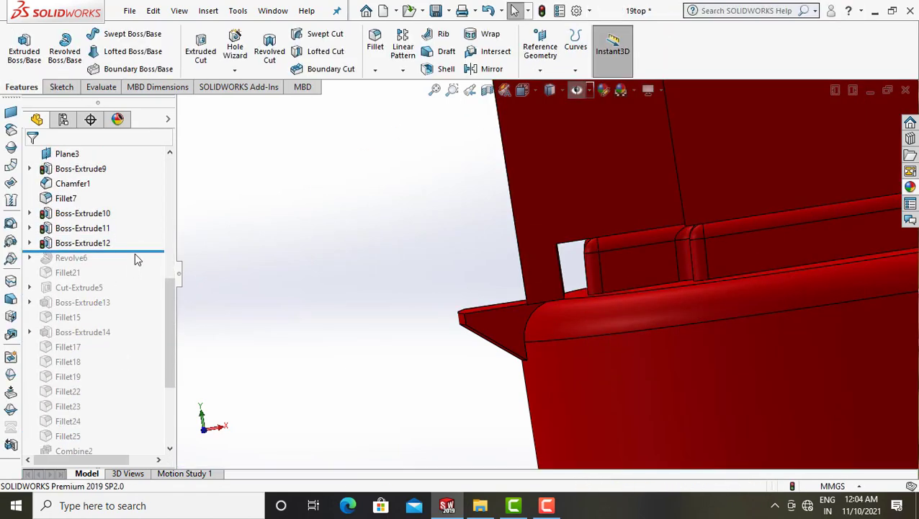
Roll forward past Revolve6 and inspect its wedge catch and sketch dimensions.
drag(141, 253, 141, 264)
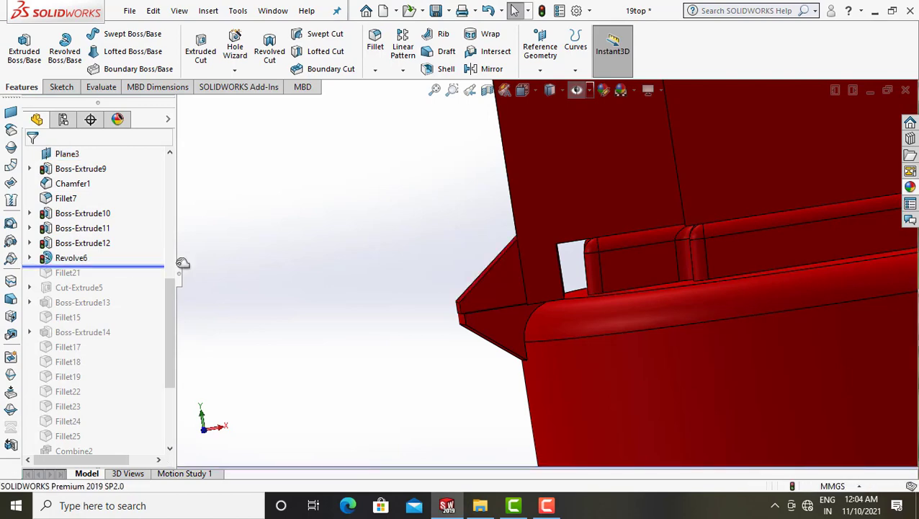
double_click(72, 258)
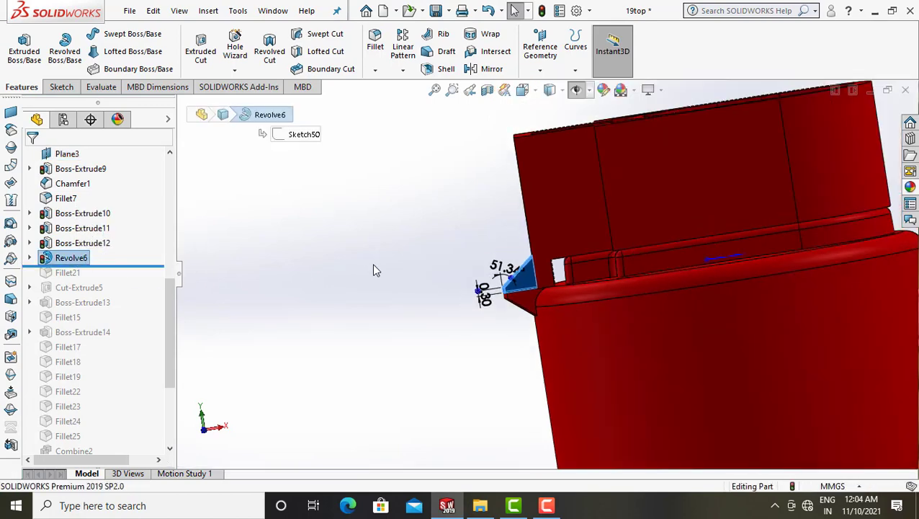
middle_drag(372, 264, 404, 268)
key(Escape)
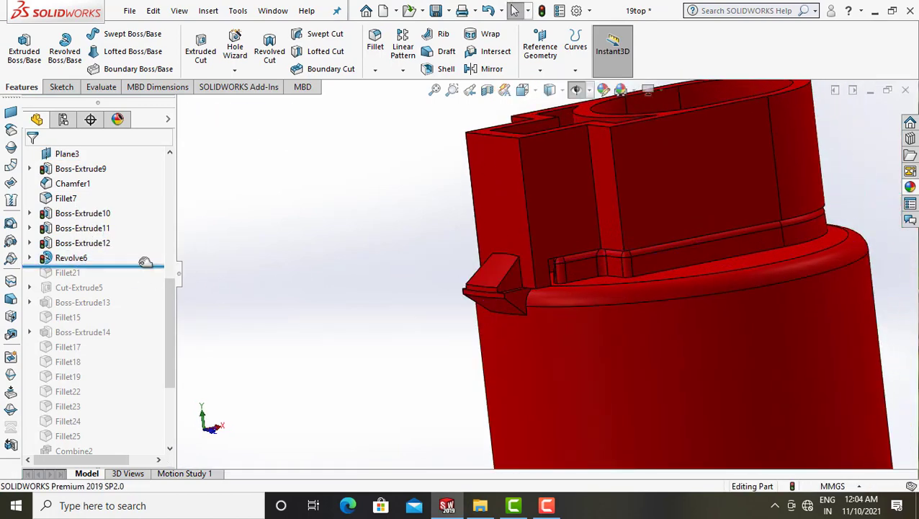
Roll forward past Fillet21 and Cut-Extrude5, checking the rounded edges and the slot.
drag(144, 265, 145, 277)
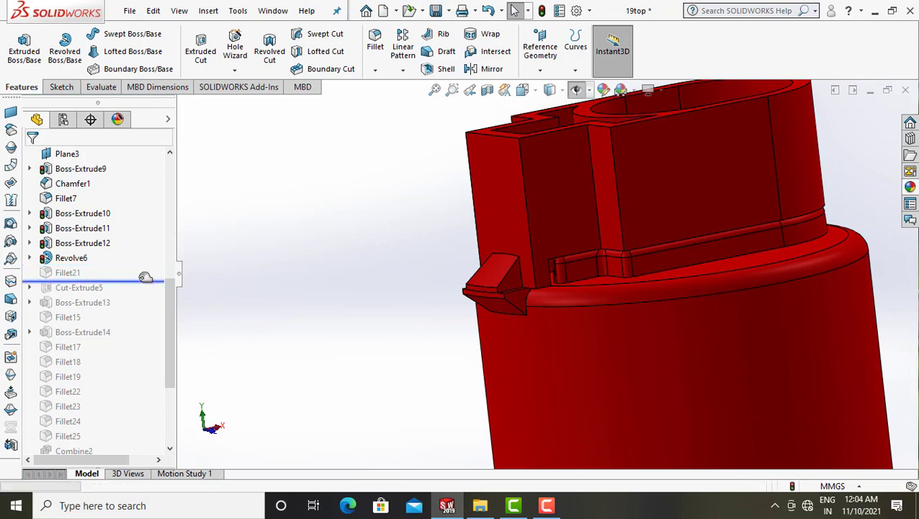
click(72, 273)
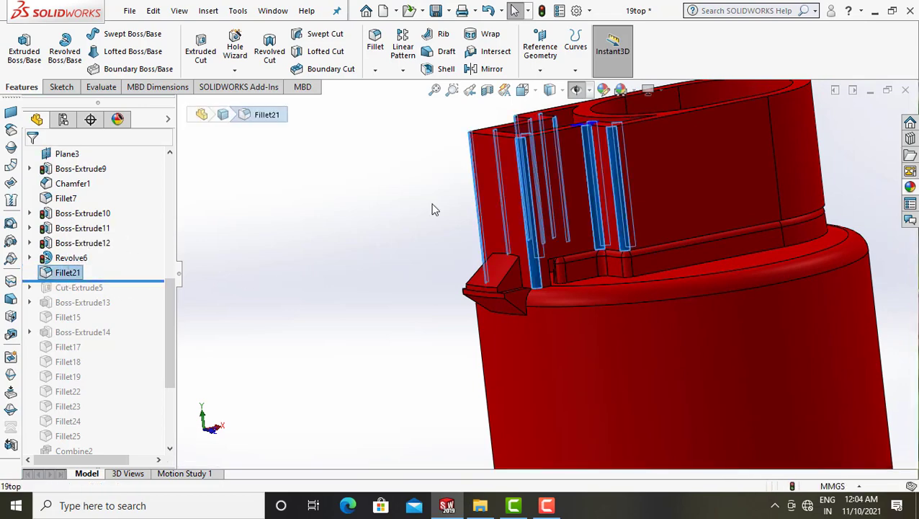
middle_drag(405, 191, 425, 244)
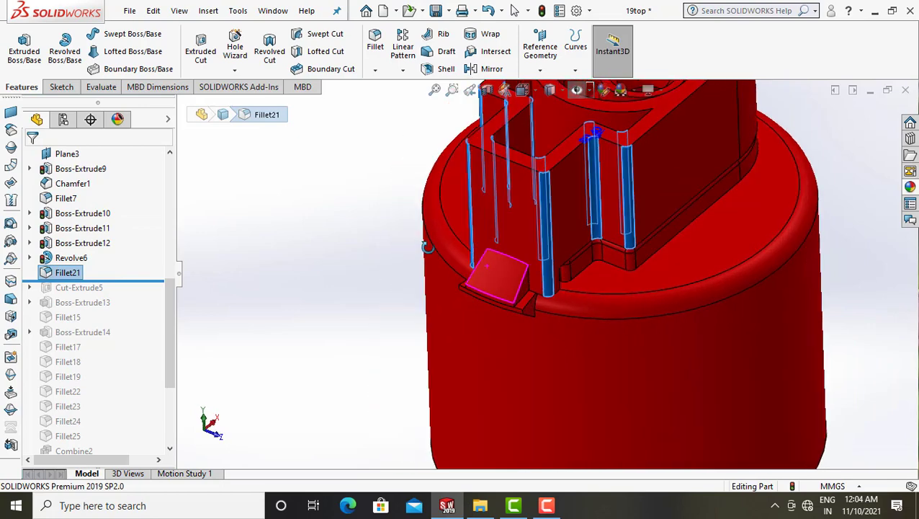
click(287, 267)
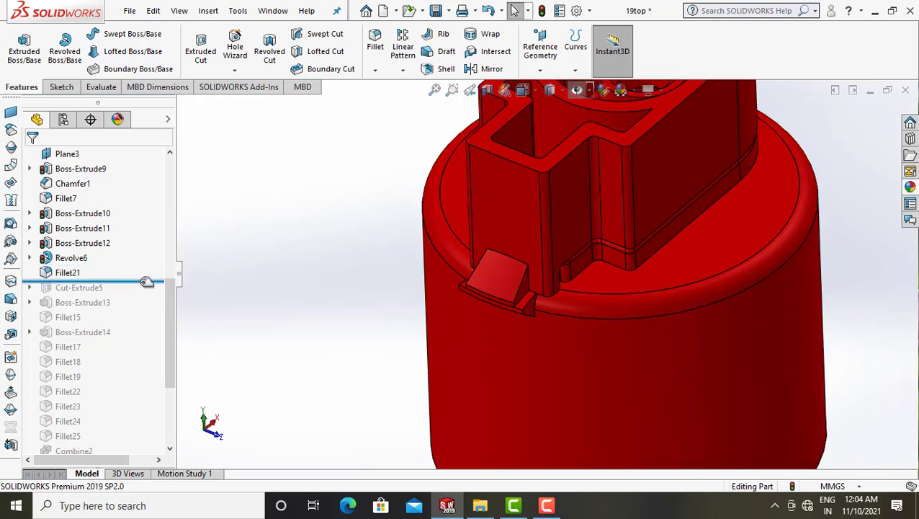
drag(140, 290, 140, 291)
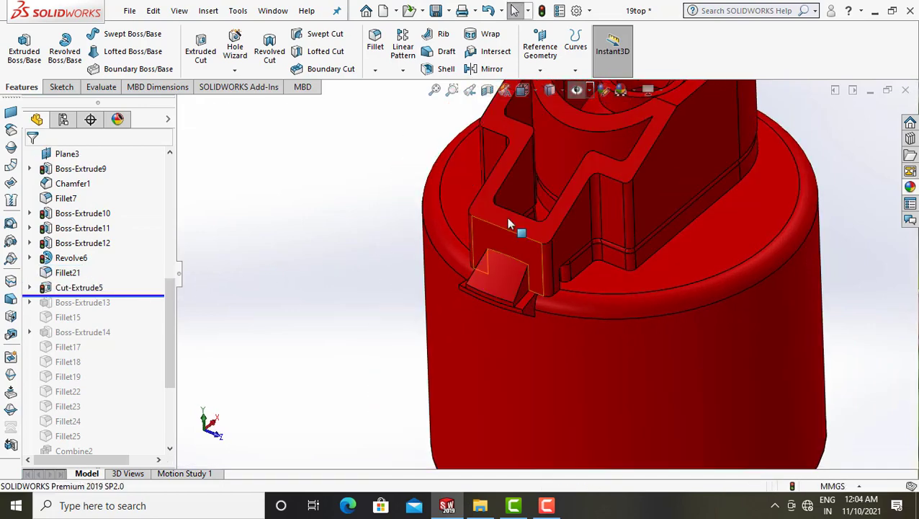
mouse_move(509, 219)
middle_down()
mouse_move(564, 195)
mouse_move(520, 137)
middle_up()
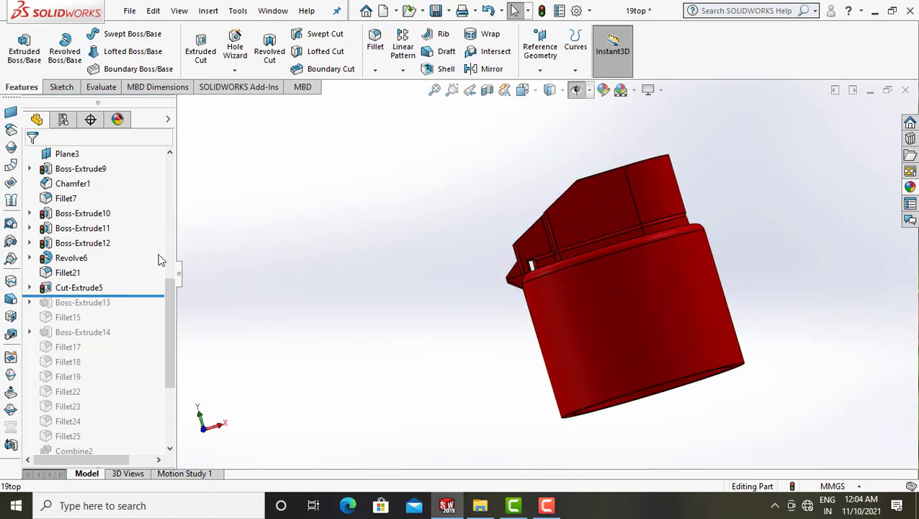
Review Cut-Extrude5's Through All cut in both directions from the front view, then close it unchanged.
right_click(88, 288)
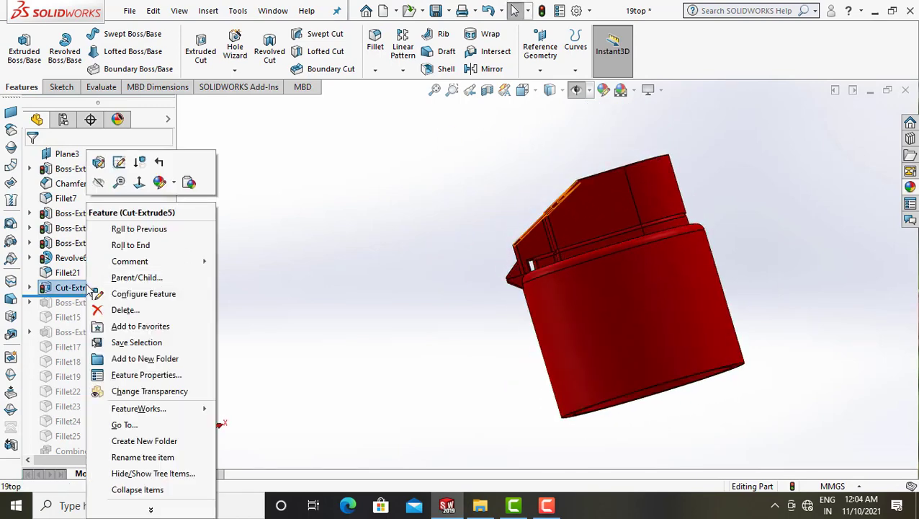
click(101, 162)
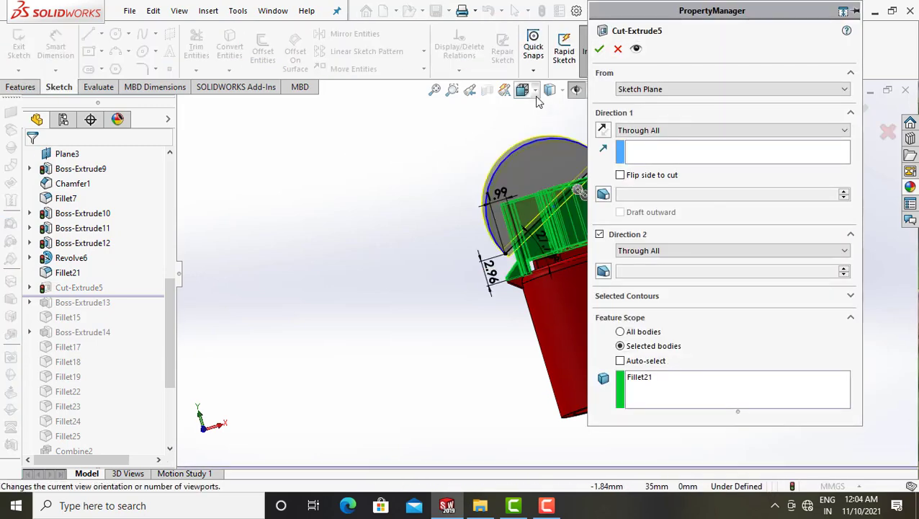
click(534, 92)
click(580, 148)
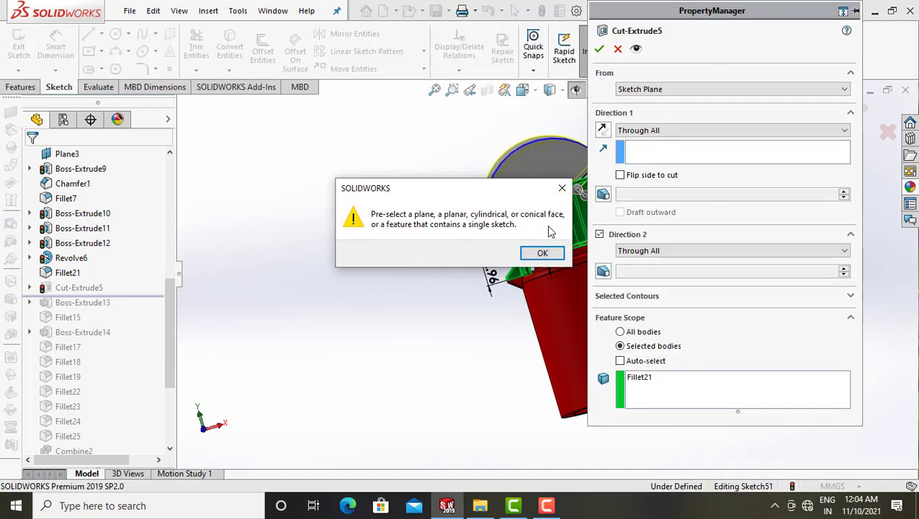
click(542, 253)
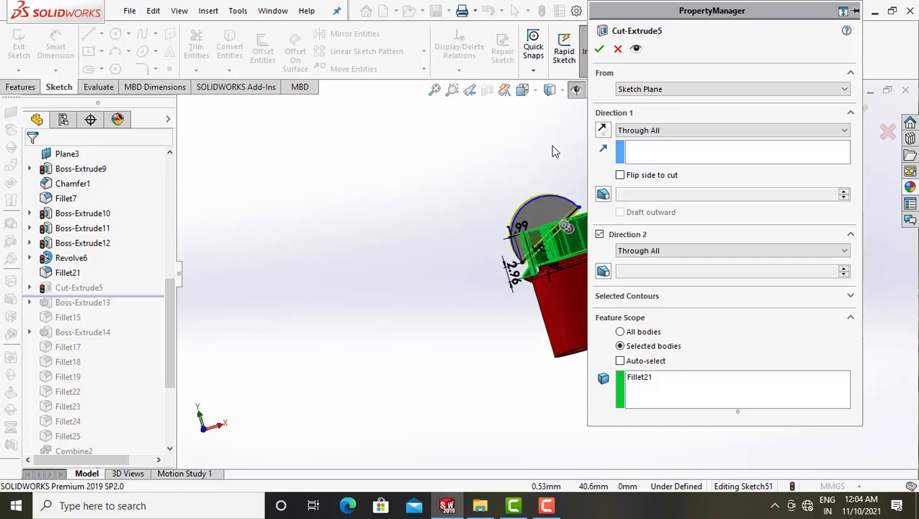
ctrl+middle_drag(503, 236, 400, 232)
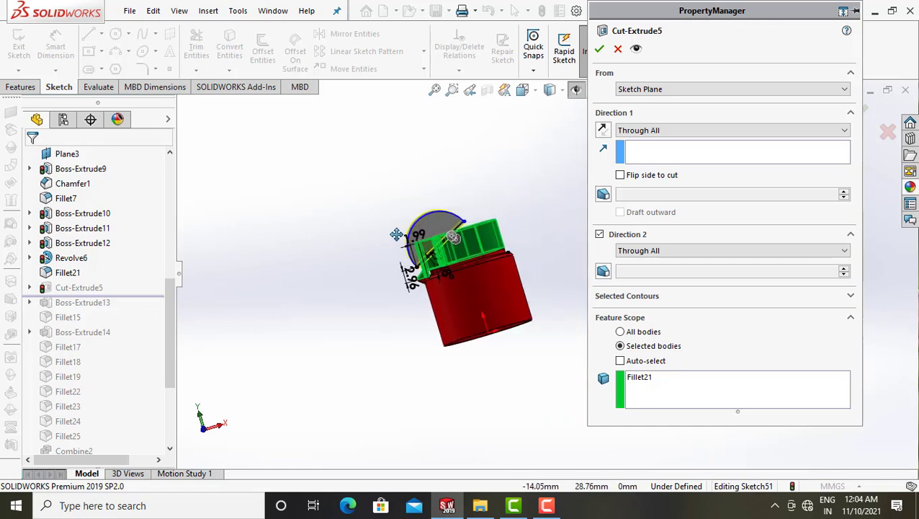
click(523, 90)
click(542, 148)
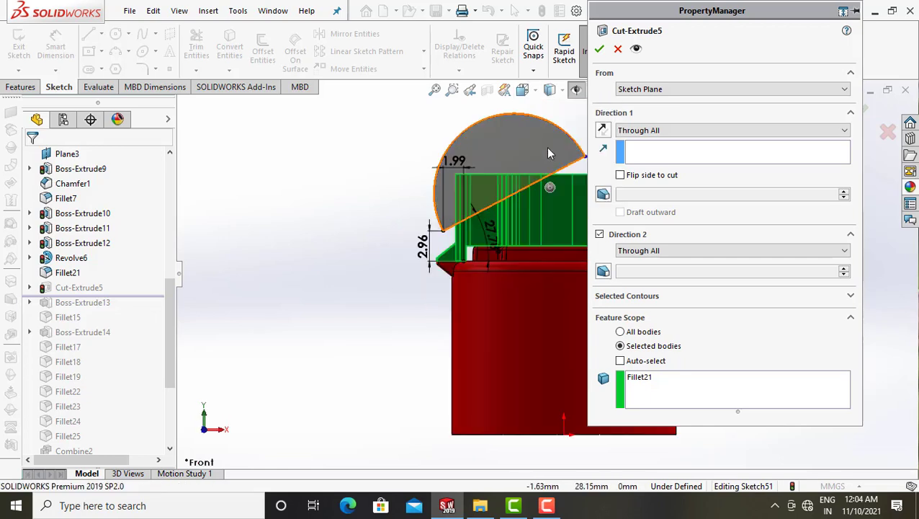
click(618, 49)
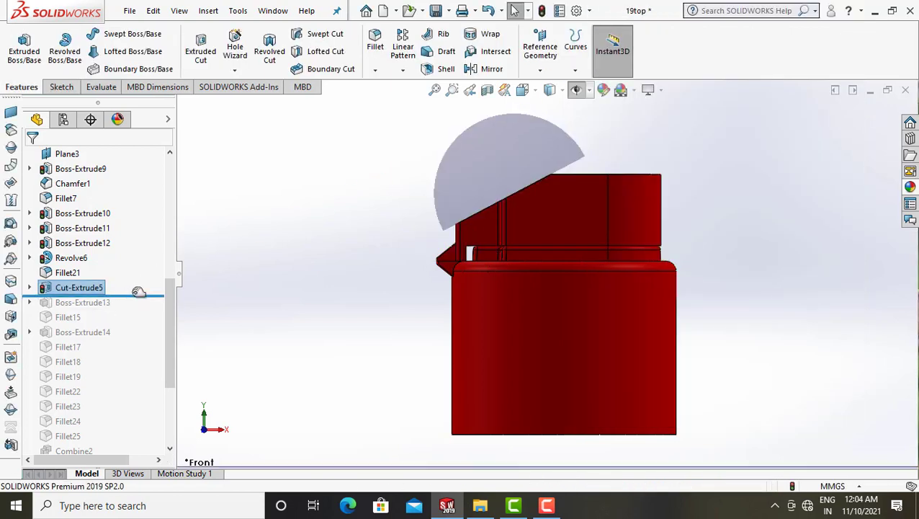
Roll forward past Boss-Extrude13 and inspect the flat plate on the lid.
drag(133, 314, 133, 312)
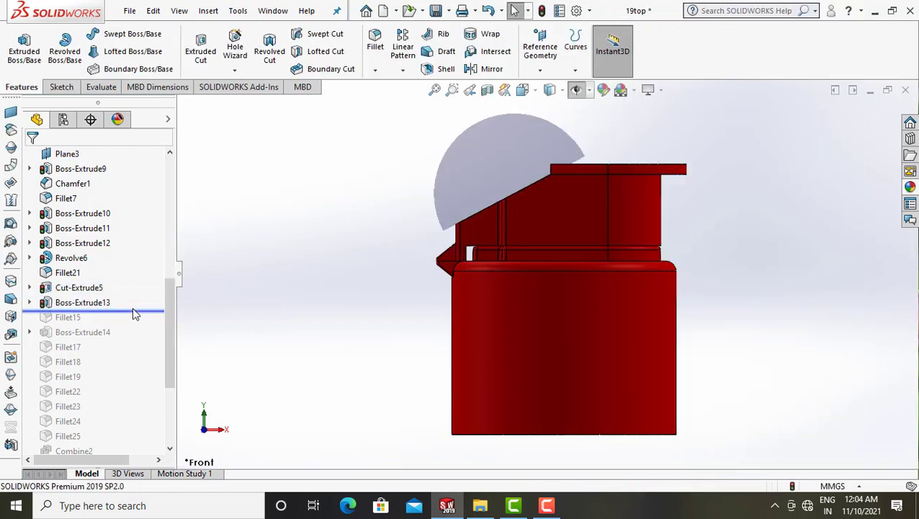
click(106, 303)
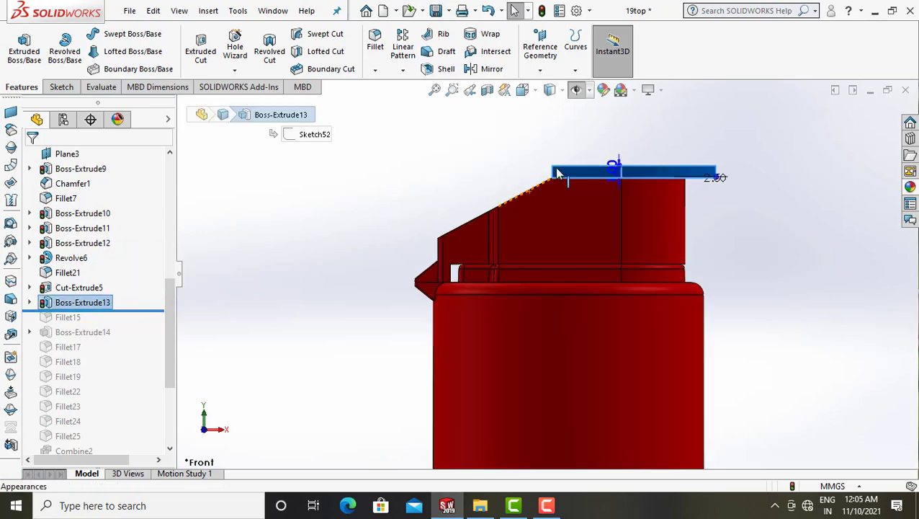
middle_drag(360, 273, 332, 261)
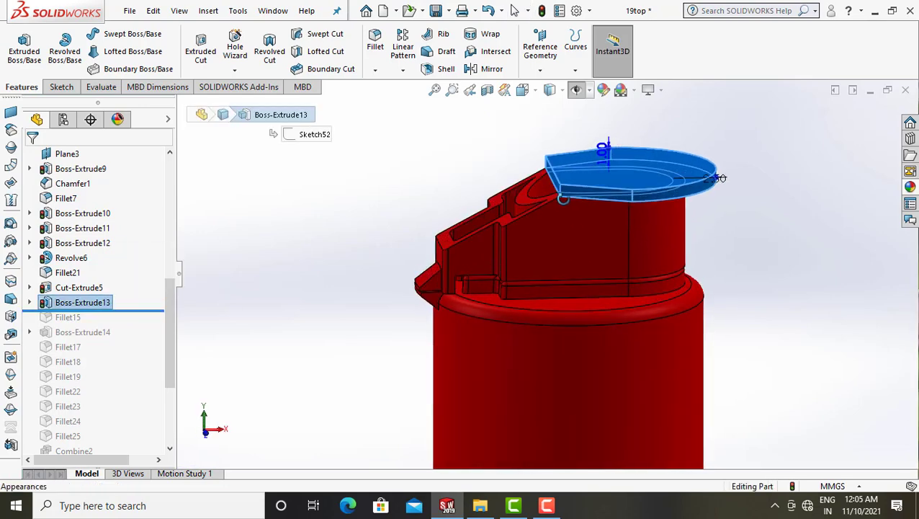
click(302, 271)
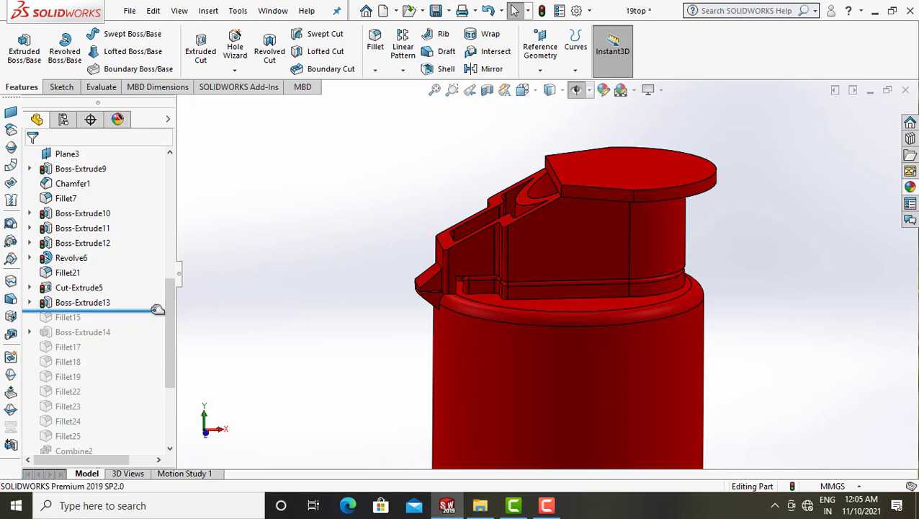
Roll forward past Fillet15, Boss-Extrude14 and Fillet17–25 to include Combine2.
drag(157, 310, 153, 324)
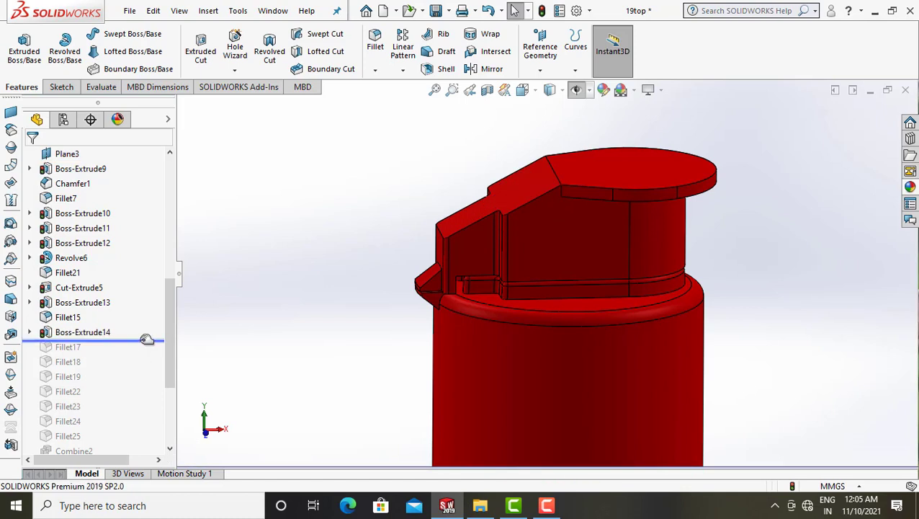
drag(146, 340, 148, 346)
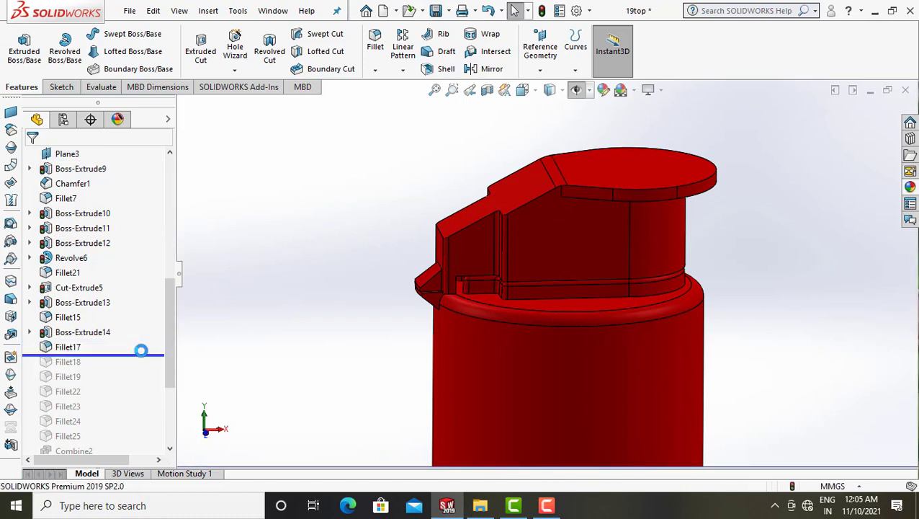
drag(147, 355, 143, 421)
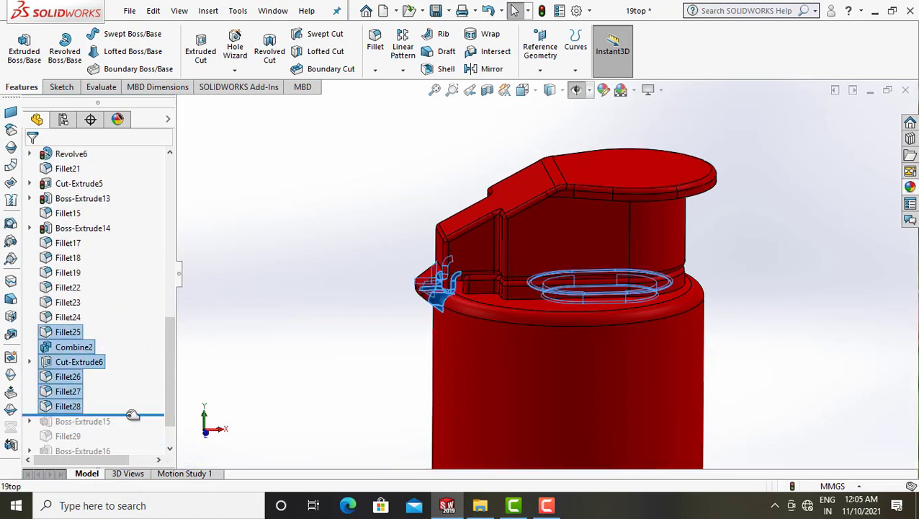
drag(137, 405, 139, 329)
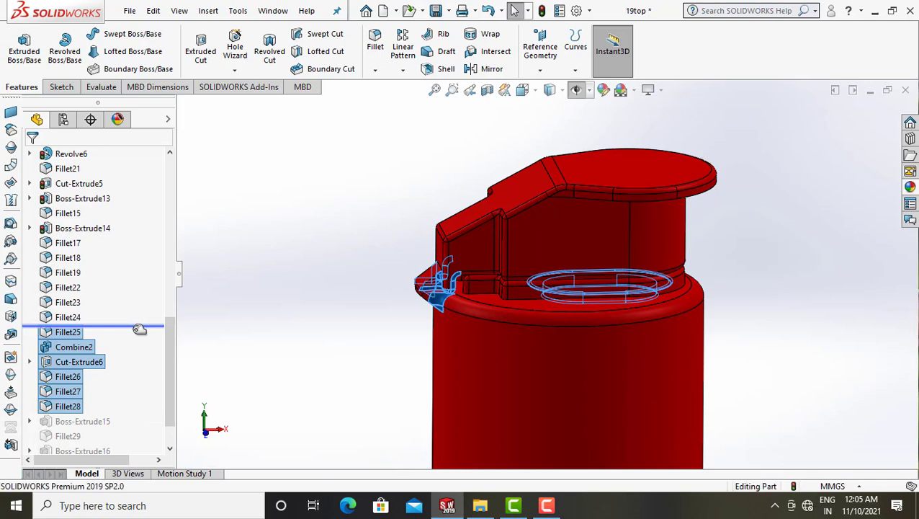
click(69, 320)
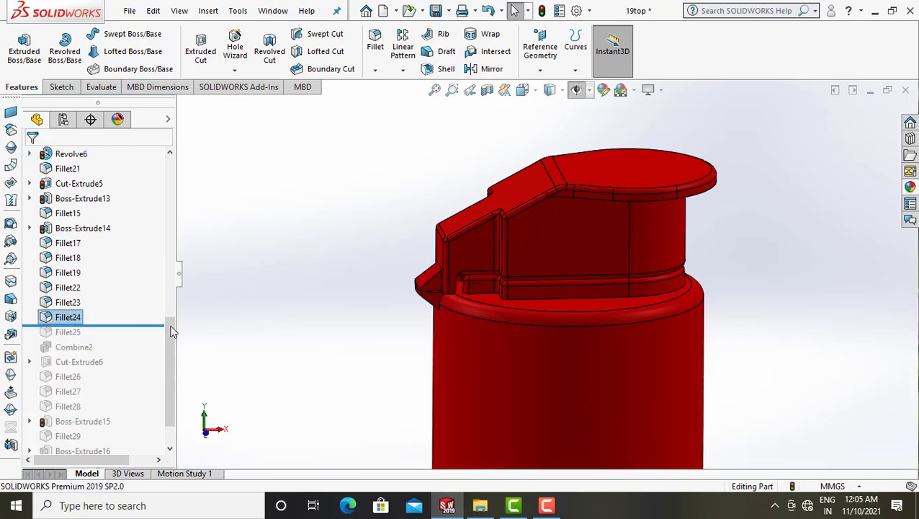
drag(140, 325, 132, 348)
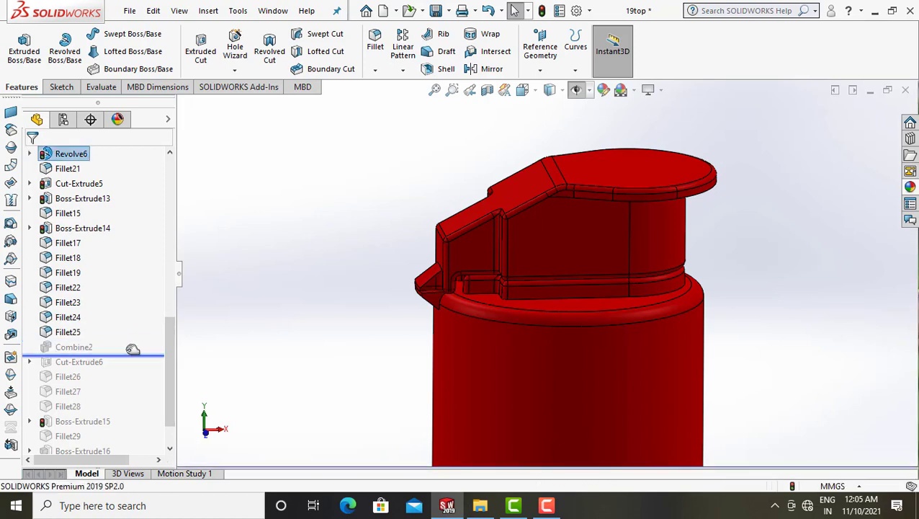
click(85, 348)
right_click(85, 348)
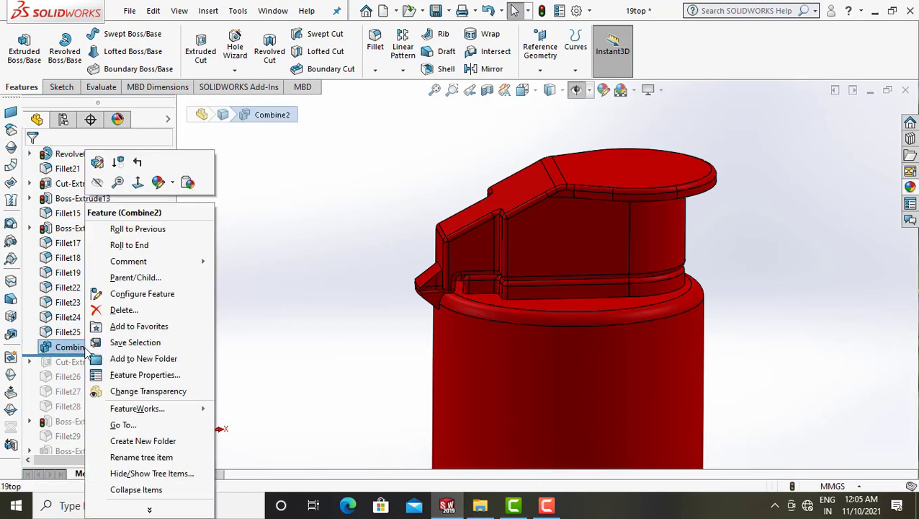
click(242, 193)
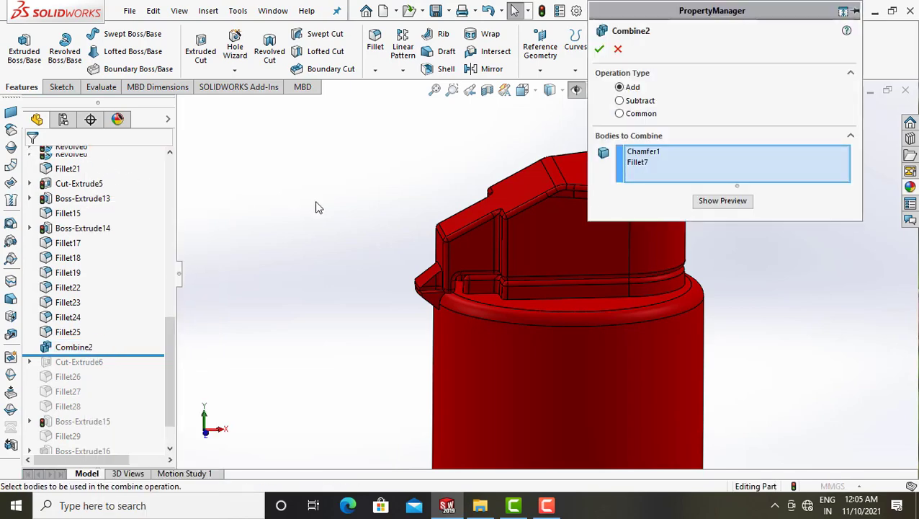
scroll(616, 312, up, 2)
scroll(621, 303, up, 3)
middle_drag(625, 297, 585, 288)
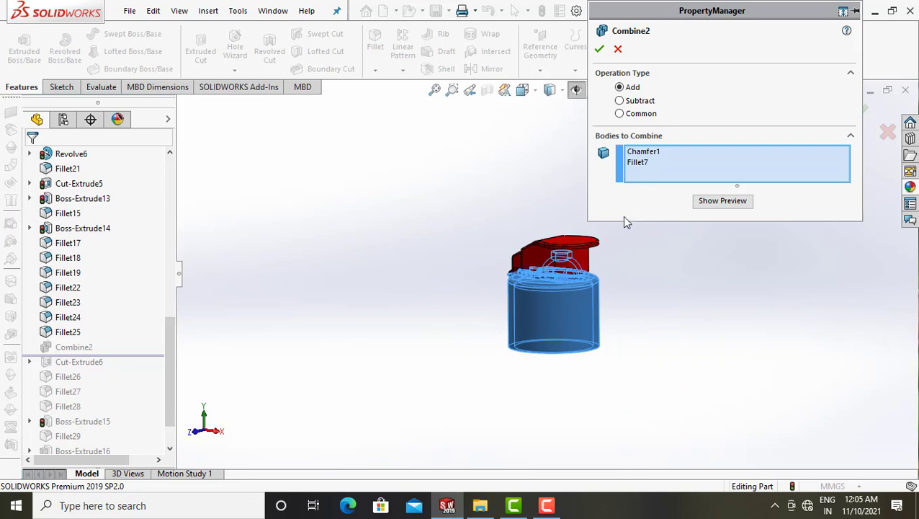
click(617, 50)
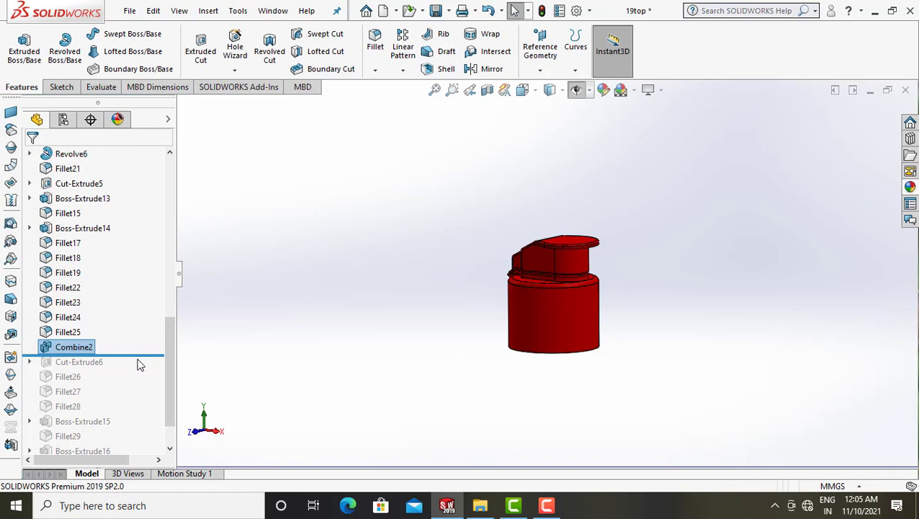
Roll forward past Cut-Extrude6 and inspect its oval cut in the cap's end.
drag(144, 356, 136, 369)
click(82, 363)
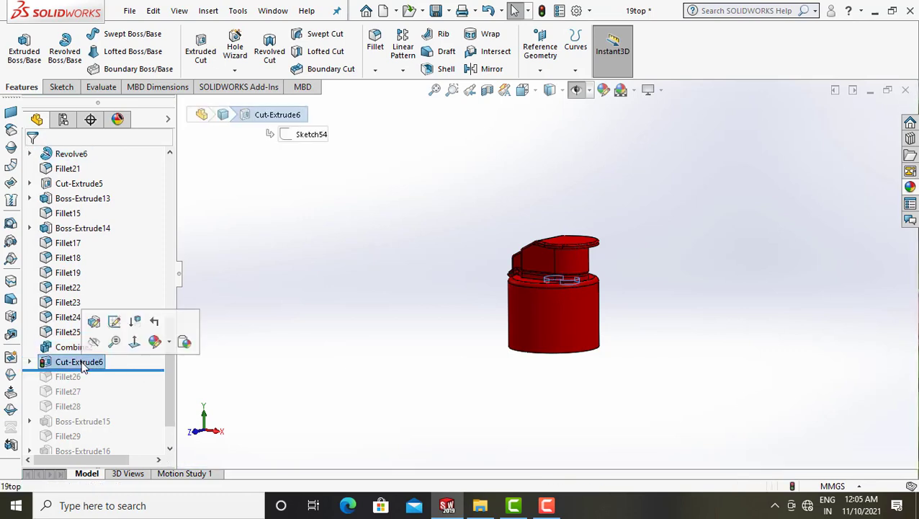
scroll(581, 304, down, 2)
scroll(580, 304, down, 1)
mouse_move(580, 261)
middle_down()
mouse_move(538, 273)
mouse_move(583, 246)
mouse_move(566, 271)
mouse_move(567, 244)
mouse_move(555, 260)
middle_up()
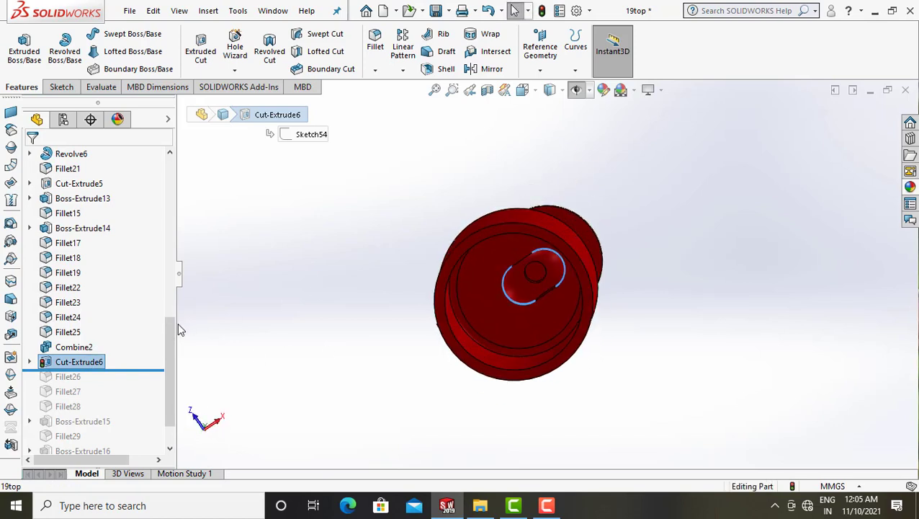
Review Cut-Extrude6's Up To Next settings scoped to Combine2 and cancel unchanged.
right_click(91, 367)
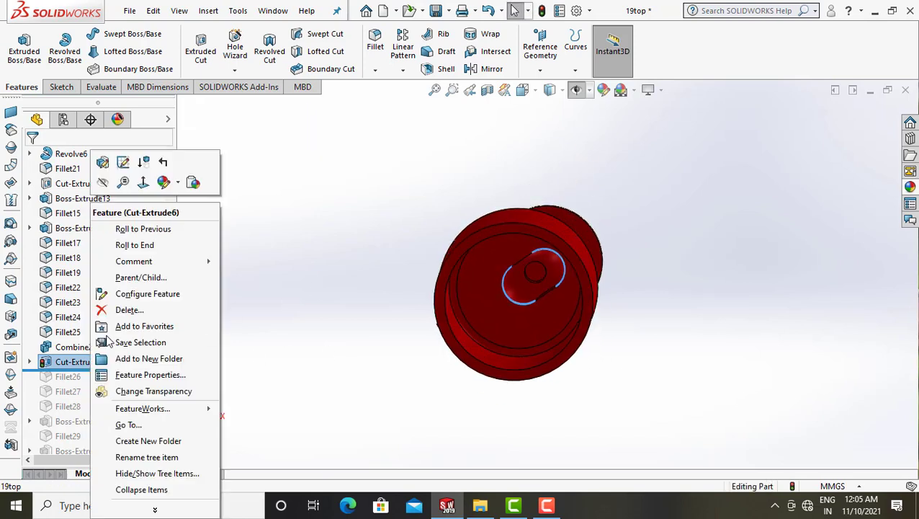
click(103, 162)
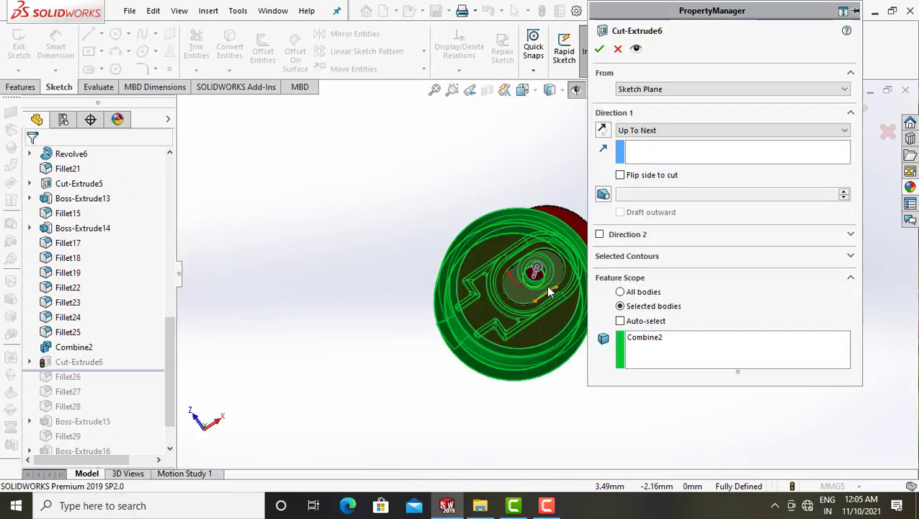
scroll(545, 272, down, 3)
mouse_move(545, 272)
middle_down()
mouse_move(504, 380)
mouse_move(585, 315)
middle_up()
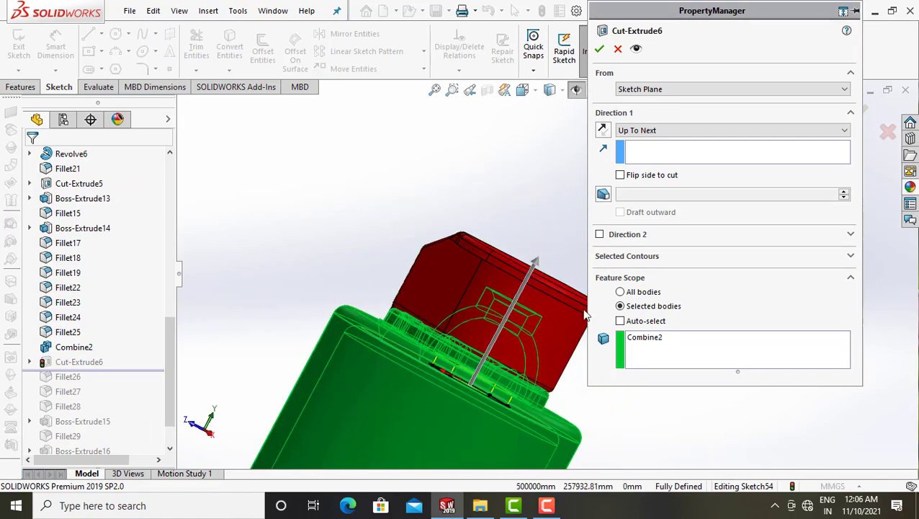
click(618, 49)
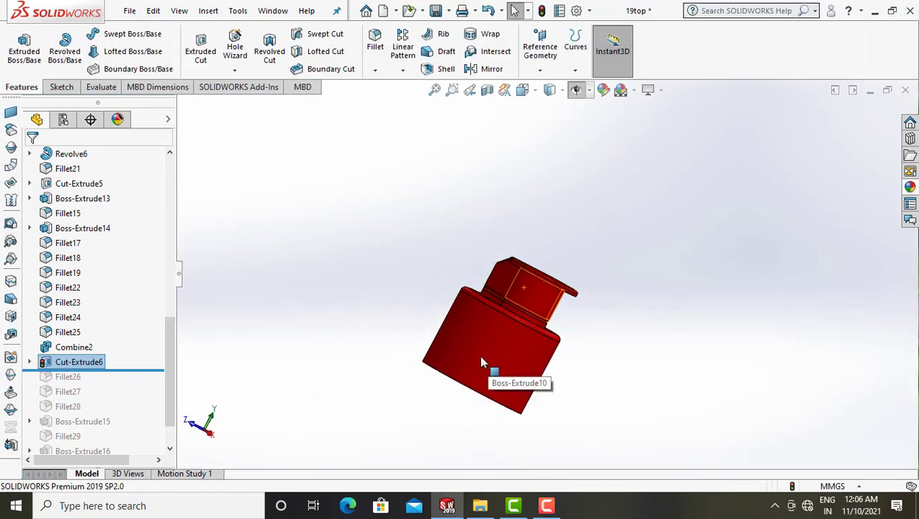
Roll forward through Fillet26 to Fillet28 and inspect each fillet on the cap.
middle_drag(488, 379, 411, 344)
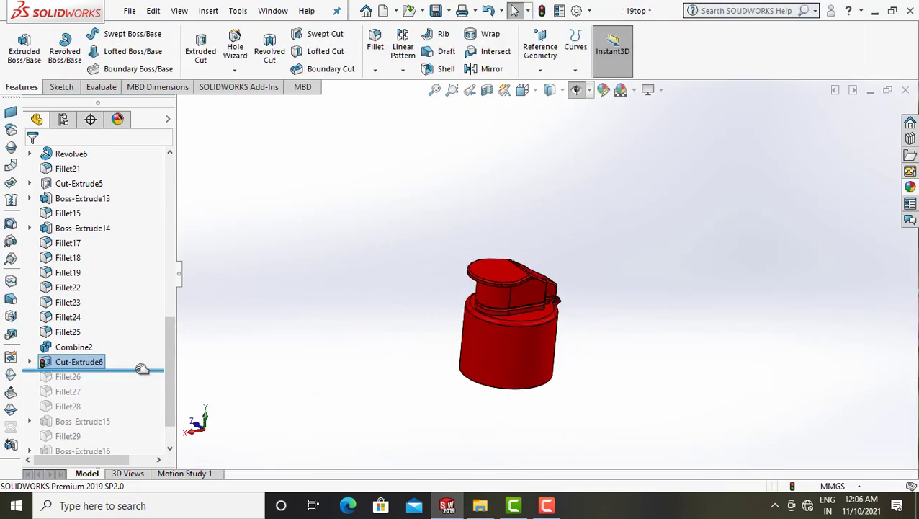
drag(142, 368, 138, 380)
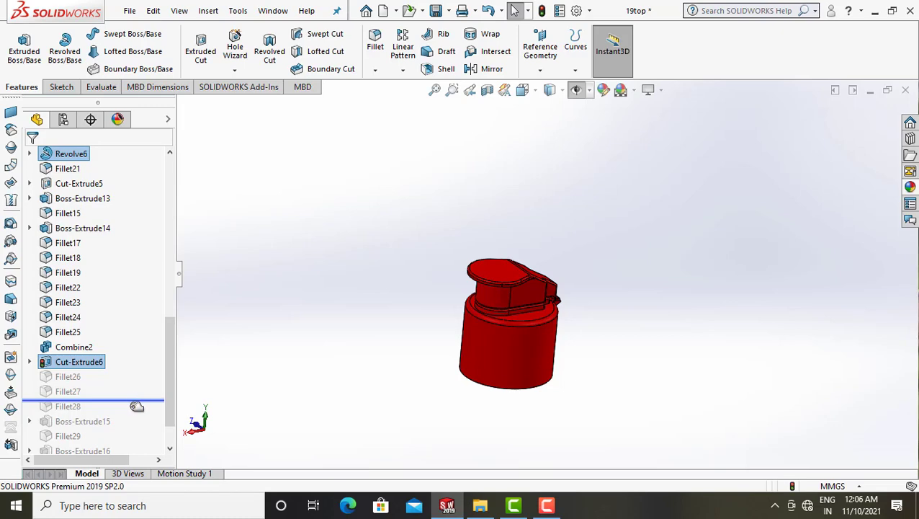
drag(137, 407, 136, 408)
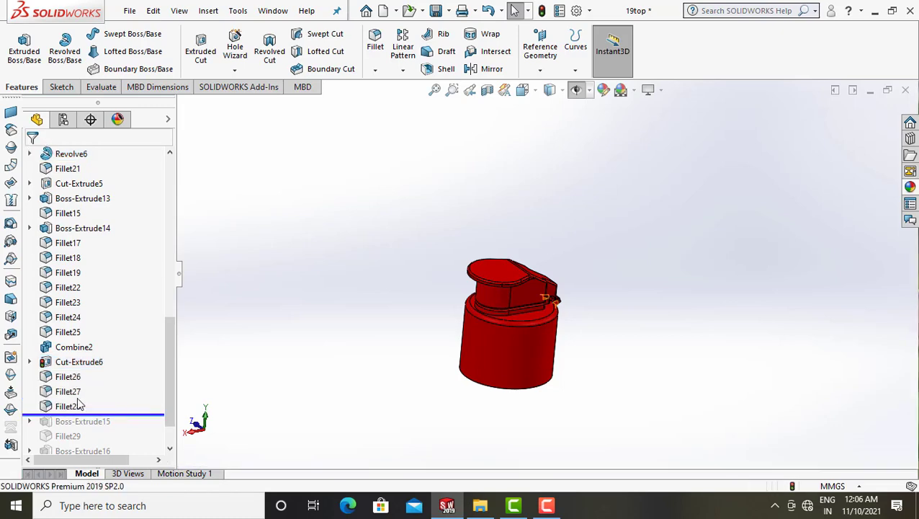
click(52, 382)
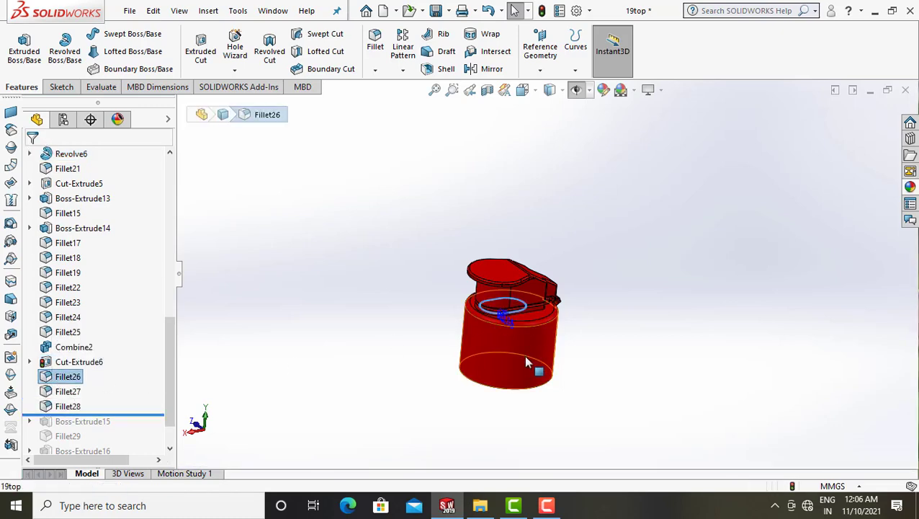
scroll(525, 362, down, 3)
mouse_move(525, 362)
middle_down()
mouse_move(553, 119)
mouse_move(548, 137)
middle_up()
click(68, 391)
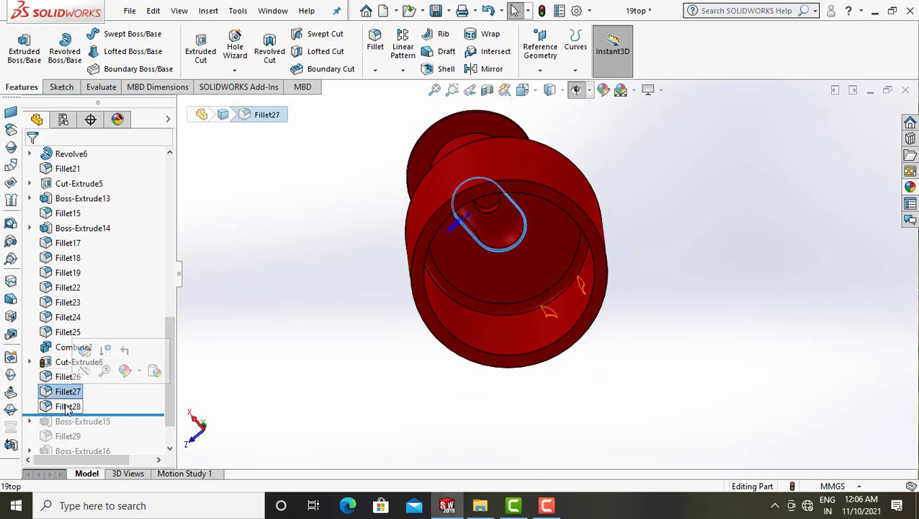
click(69, 406)
scroll(627, 315, down, 3)
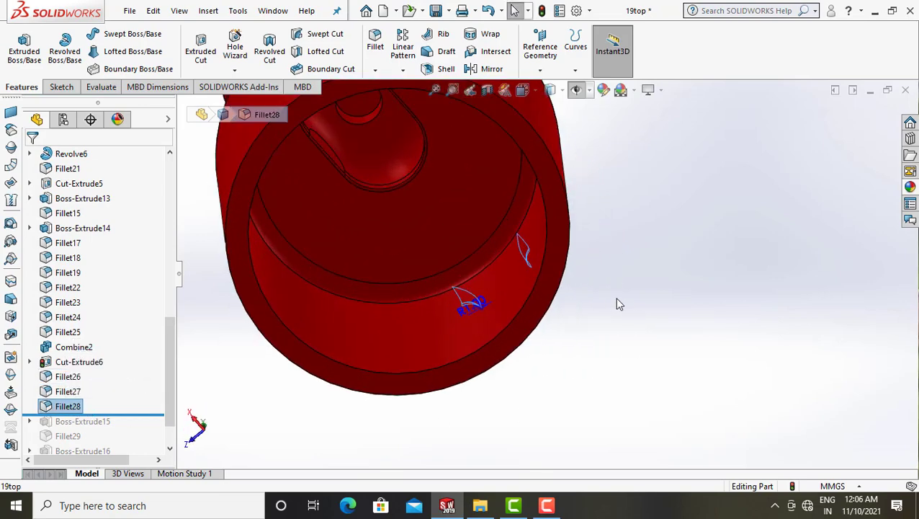
mouse_move(615, 303)
middle_down()
mouse_move(537, 320)
mouse_move(467, 312)
mouse_move(432, 332)
middle_up()
scroll(108, 416, down, 3)
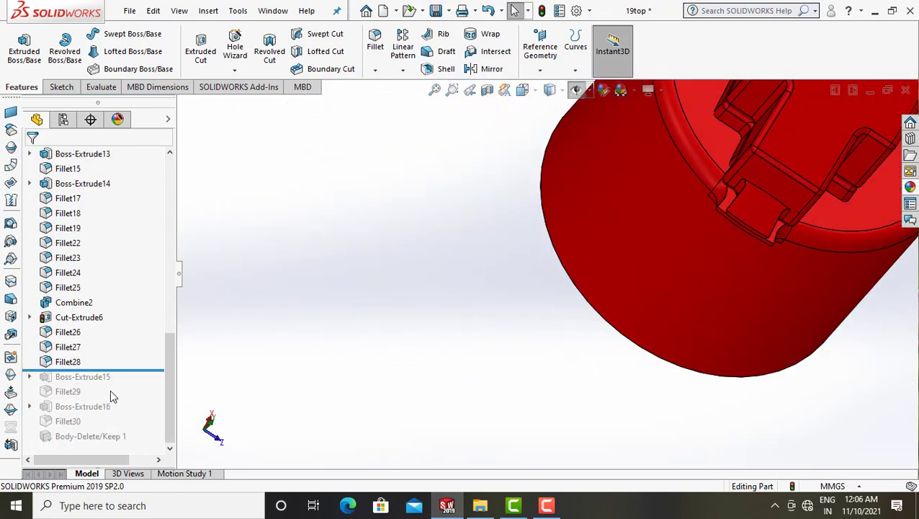
Restore Boss-Extrude15's inner ring from Sketch55, then roll forward to include Fillet29.
drag(139, 370, 106, 382)
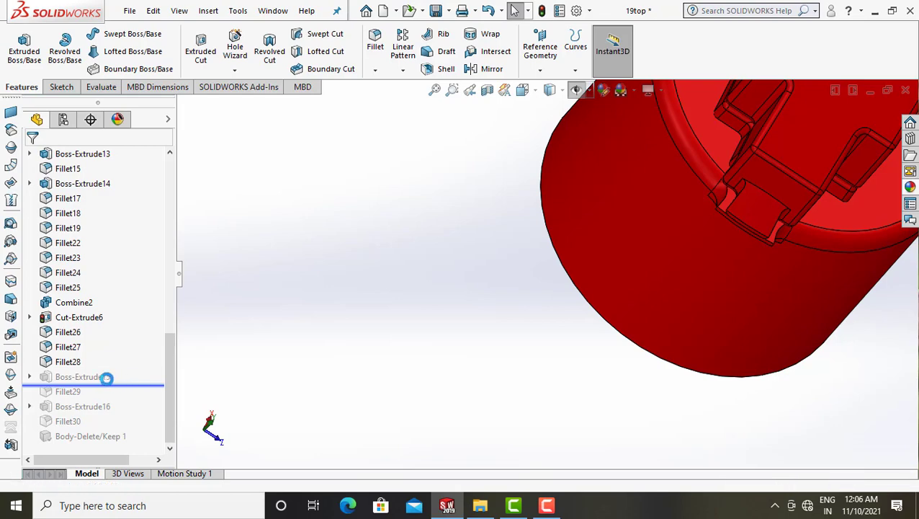
scroll(784, 261, up, 3)
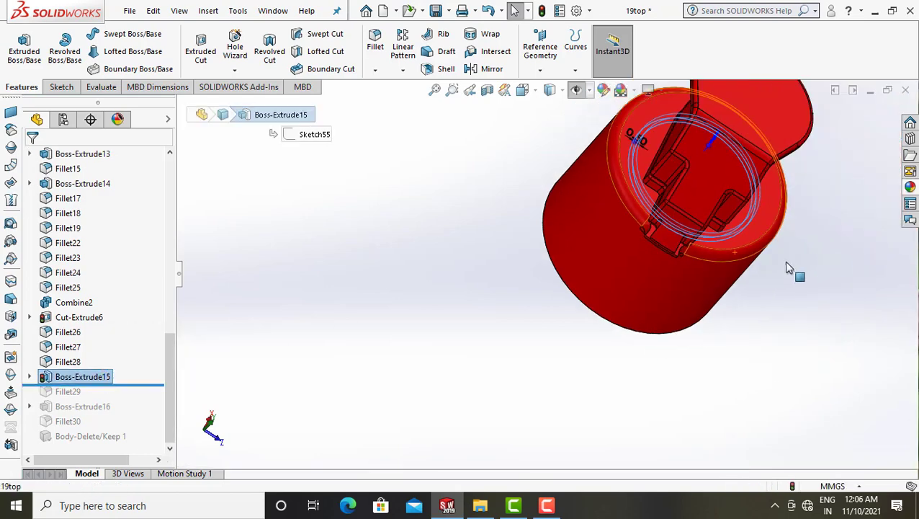
mouse_move(783, 261)
middle_down()
mouse_move(678, 308)
mouse_move(768, 248)
mouse_move(783, 225)
mouse_move(795, 230)
middle_up()
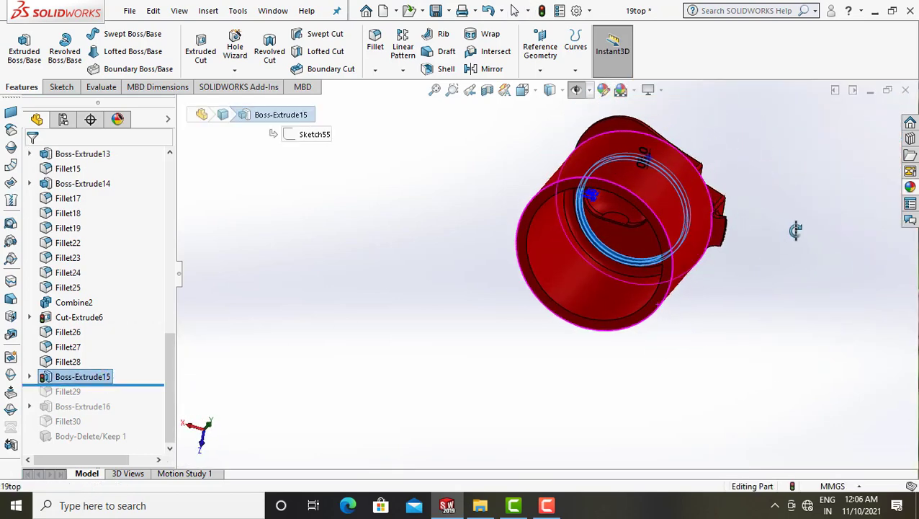
scroll(653, 235, down, 2)
scroll(652, 236, down, 3)
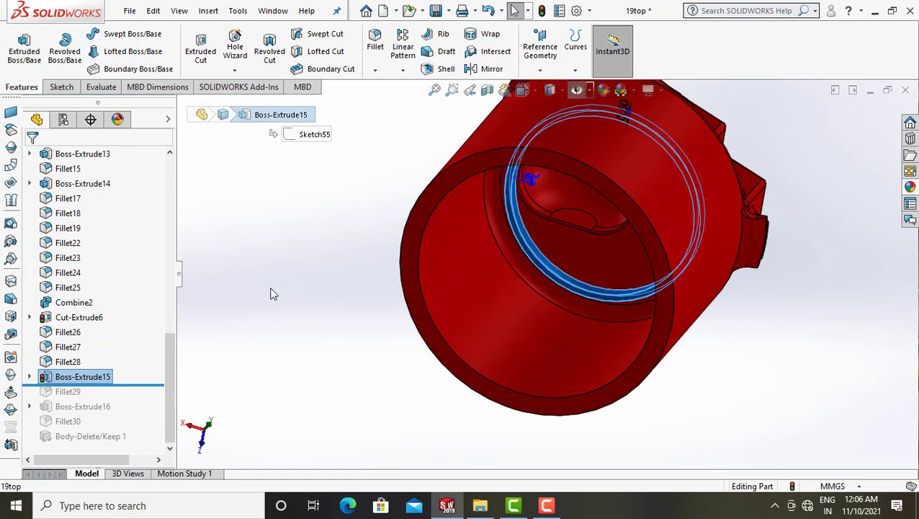
click(268, 296)
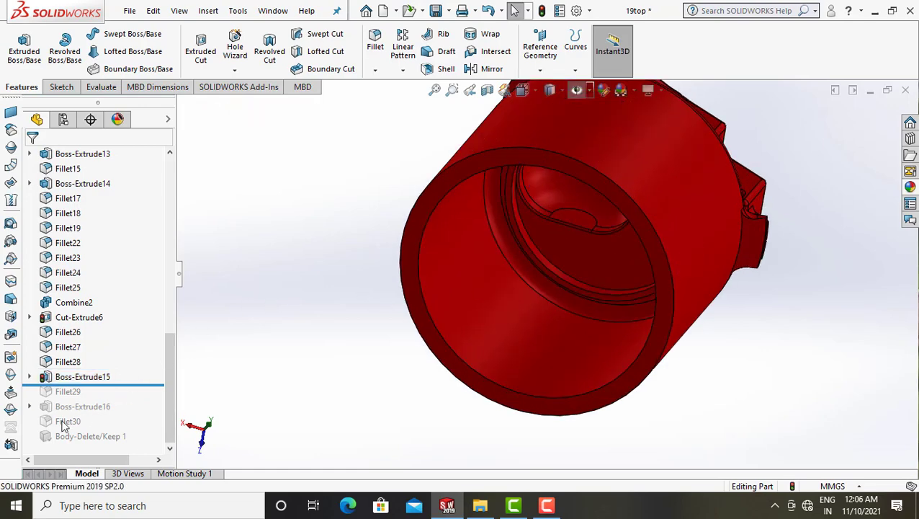
click(72, 379)
click(263, 385)
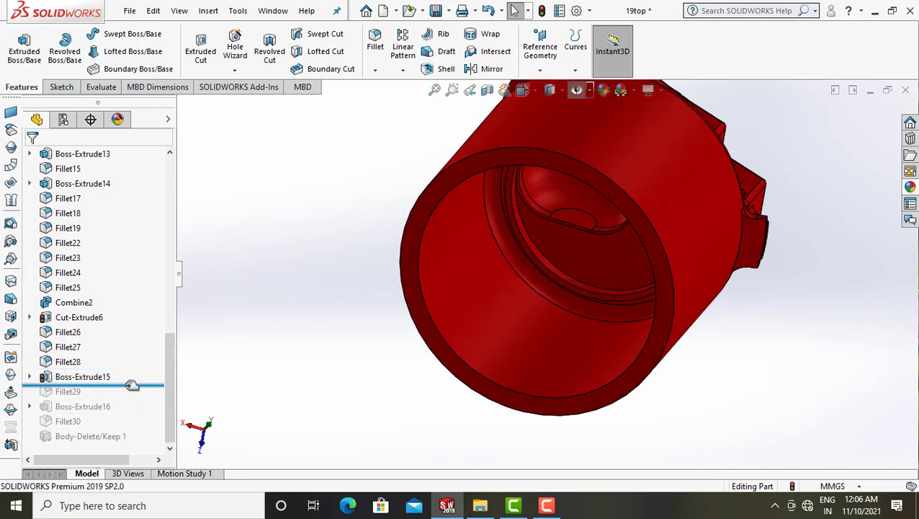
drag(132, 390, 129, 397)
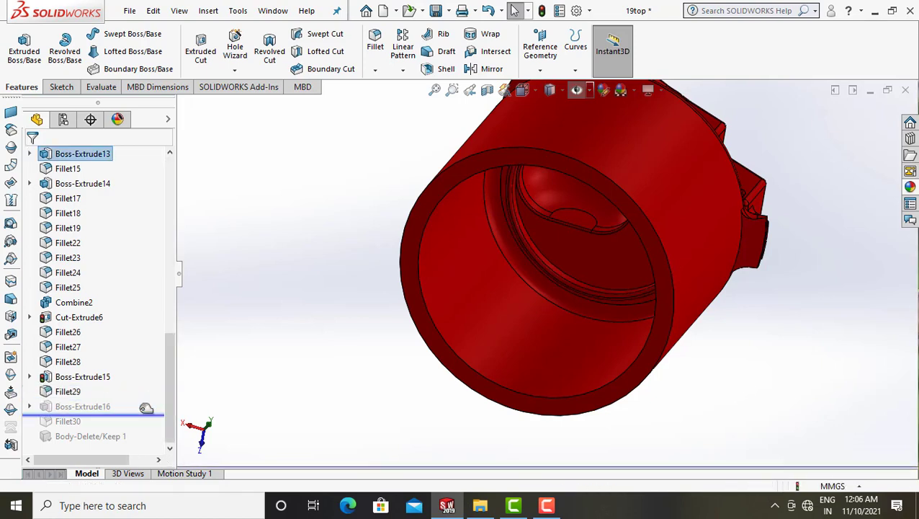
Select Boss-Extrude16 and orbit to preview its small cylinder on the lid.
click(108, 406)
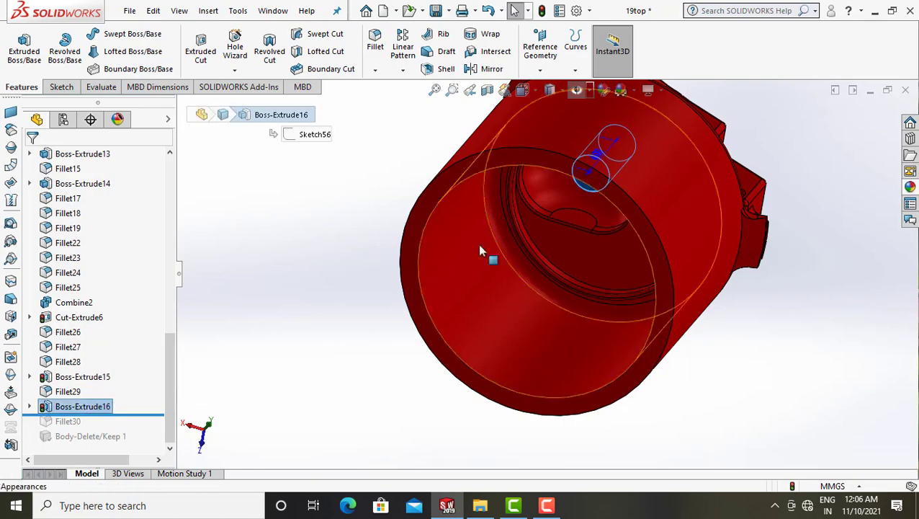
scroll(545, 193, down, 3)
mouse_move(545, 193)
middle_down()
mouse_move(568, 155)
mouse_move(598, 193)
mouse_move(544, 399)
mouse_move(619, 382)
middle_up()
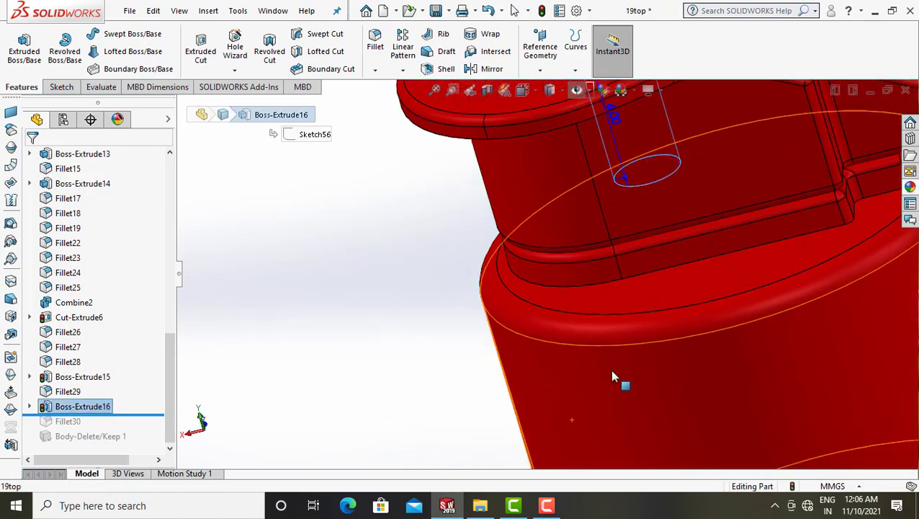
scroll(620, 382, up, 2)
scroll(160, 318, up, 10)
scroll(150, 317, up, 5)
scroll(108, 288, up, 2)
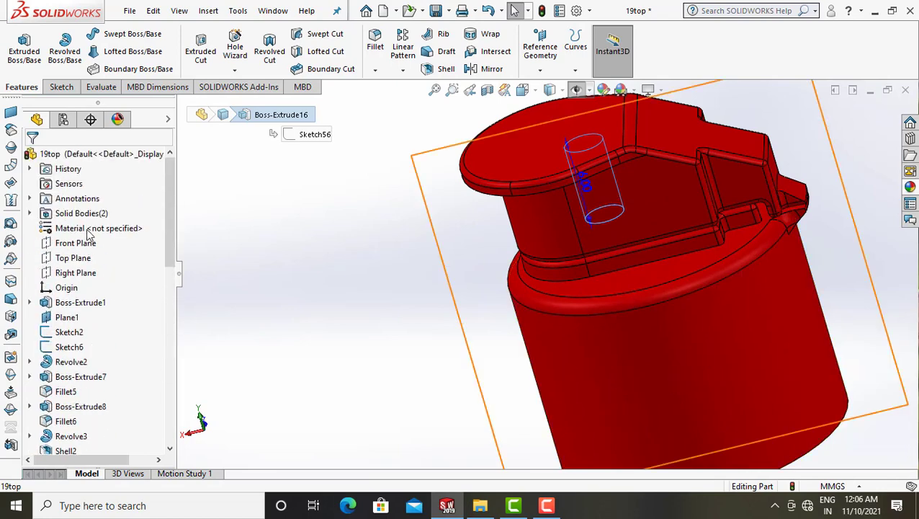
Hide the Fillet29 body under Solid Bodies, leaving the Boss-Extrude16 body visible.
click(30, 214)
right_click(78, 241)
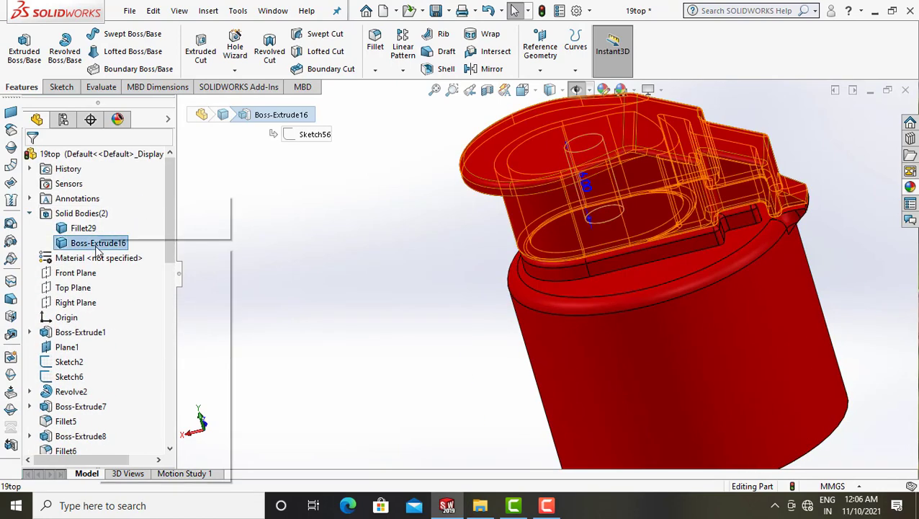
click(80, 229)
right_click(68, 228)
click(87, 208)
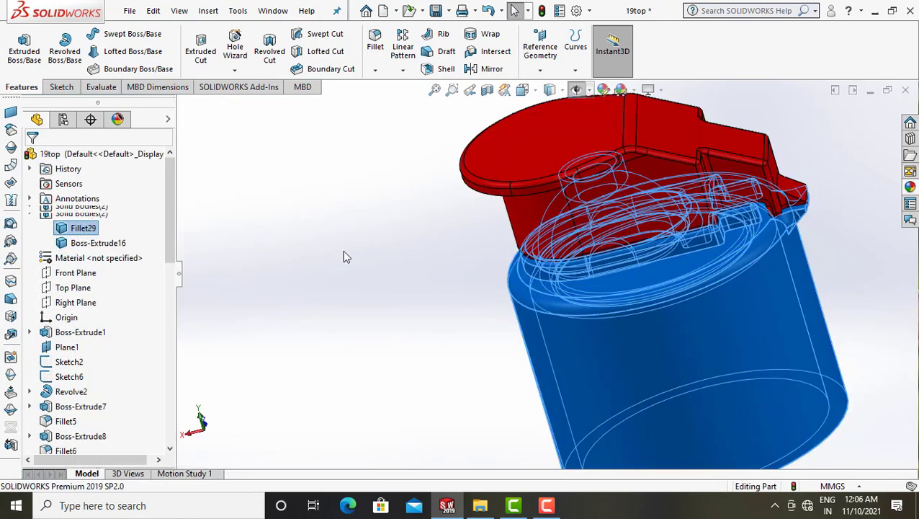
click(383, 285)
mouse_move(464, 344)
middle_down()
mouse_move(464, 256)
mouse_move(359, 225)
middle_up()
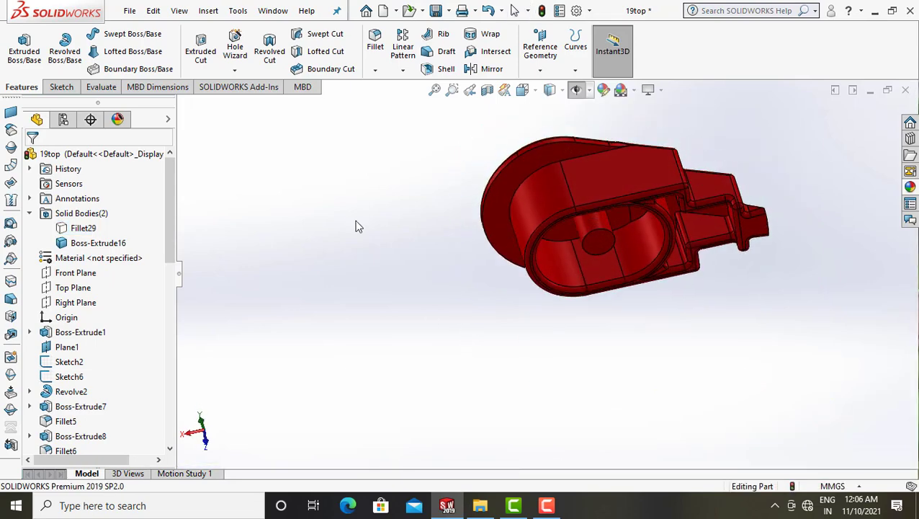
scroll(51, 395, down, 3)
scroll(51, 394, down, 10)
scroll(72, 404, down, 2)
click(87, 407)
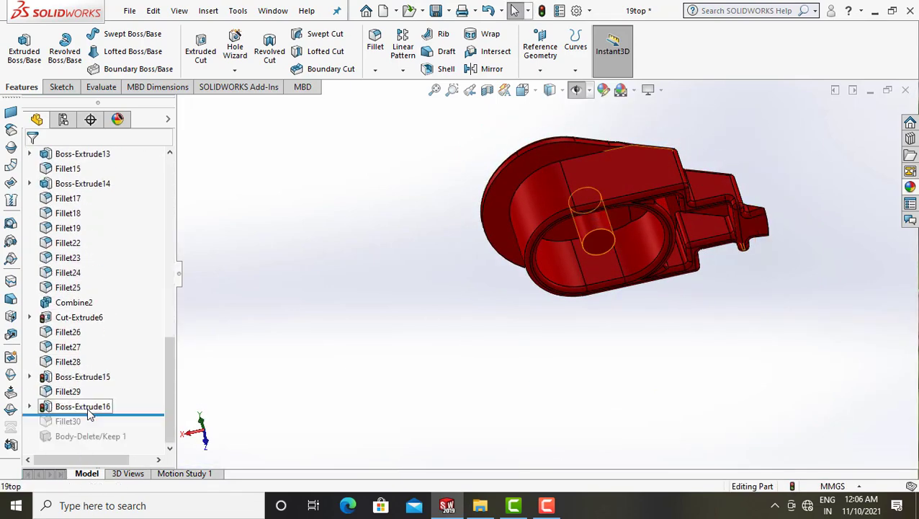
Review Boss-Extrude16's 6 mm extrusion settings in Edit Feature.
right_click(87, 406)
click(110, 167)
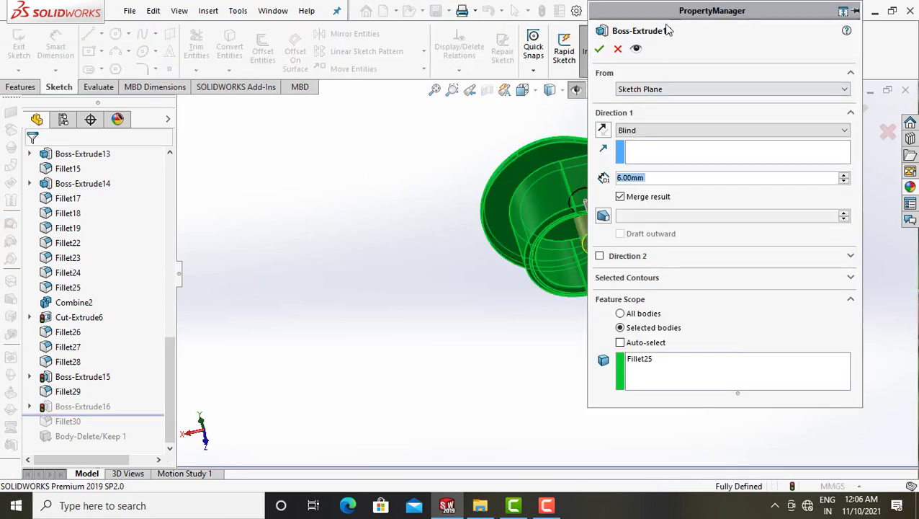
drag(677, 11, 744, 38)
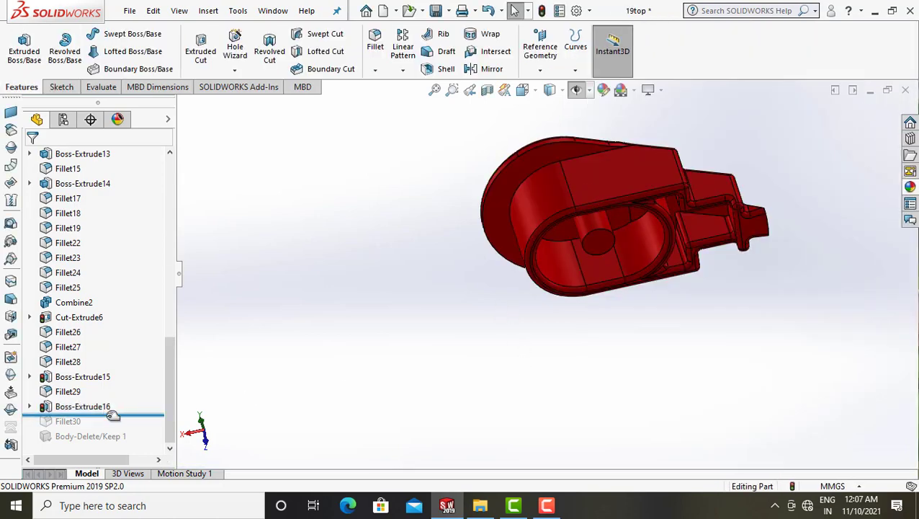
Roll the history forward to include Fillet30, rounding the small cylinder.
drag(138, 415, 139, 428)
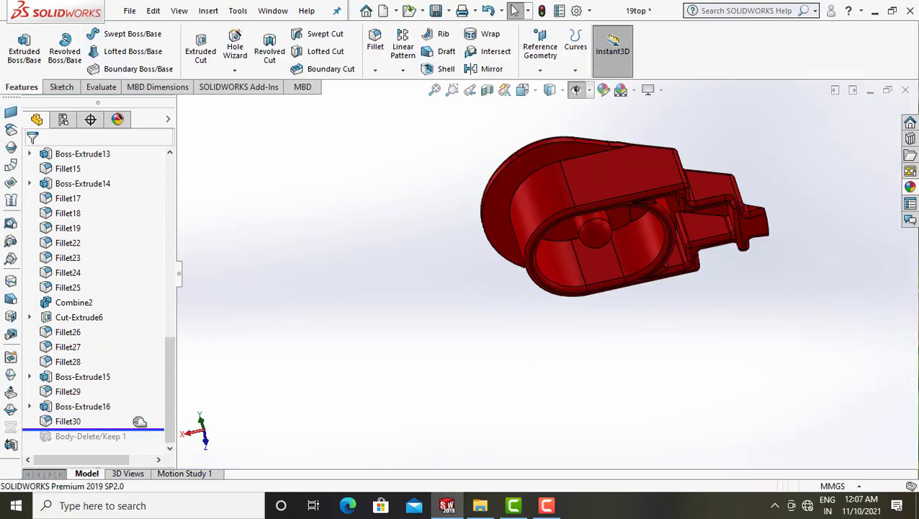
scroll(123, 345, up, 5)
scroll(115, 317, up, 5)
Show the hidden Fillet29 body again and orbit to see the whole cap.
scroll(111, 306, up, 1)
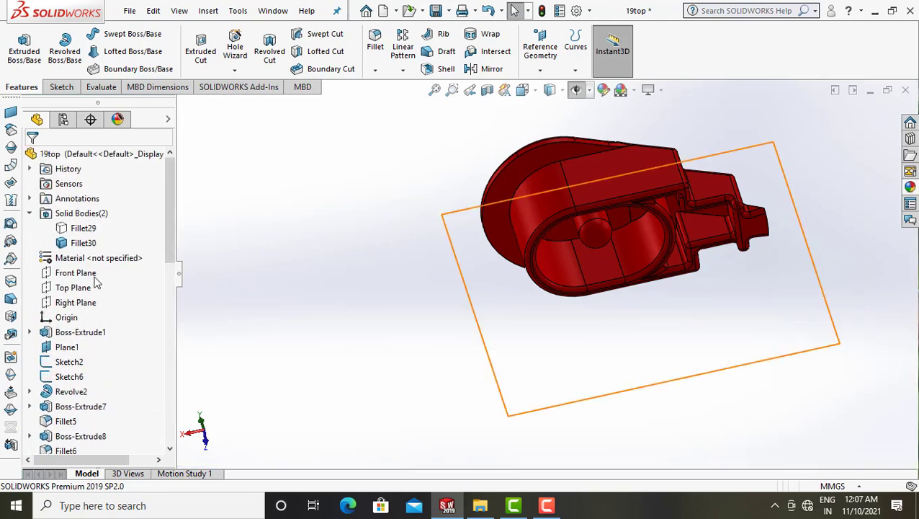
right_click(85, 228)
click(101, 203)
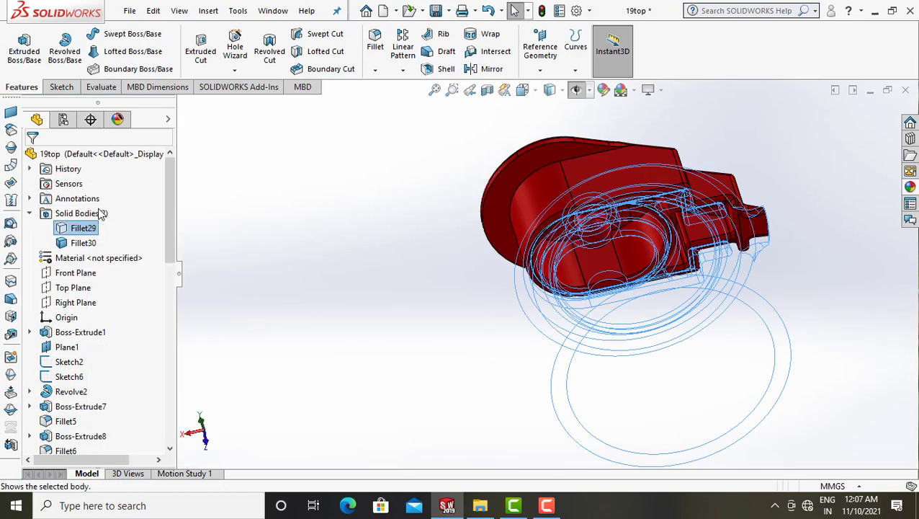
mouse_move(302, 230)
middle_down()
mouse_move(326, 248)
mouse_move(318, 318)
mouse_move(338, 402)
mouse_move(384, 433)
mouse_move(597, 312)
mouse_move(698, 284)
mouse_move(687, 292)
middle_up()
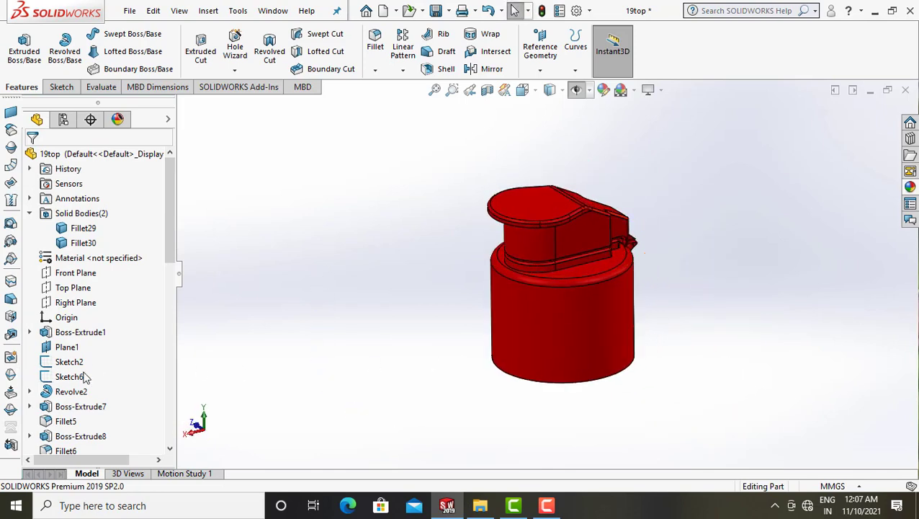
Roll forward past Body-Delete/Keep 1 and open its Keep Bodies settings.
scroll(85, 375, down, 5)
scroll(92, 389, down, 5)
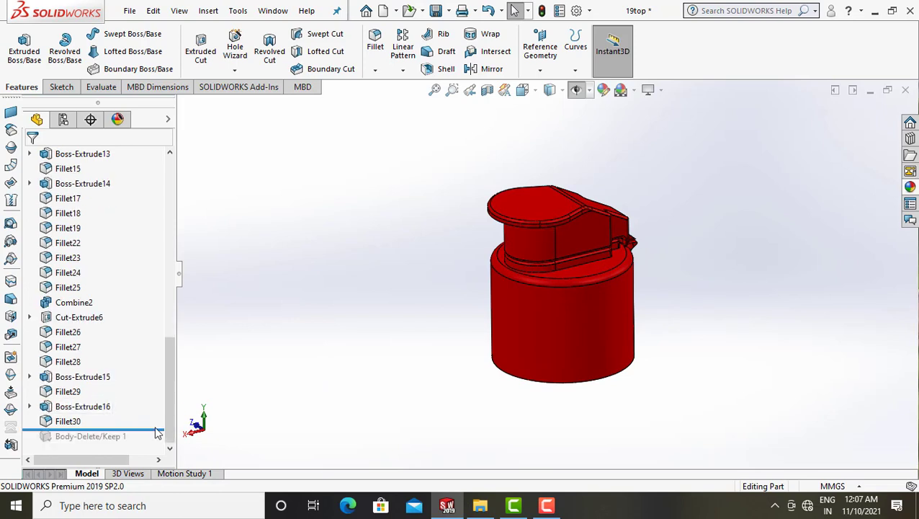
drag(159, 427, 160, 436)
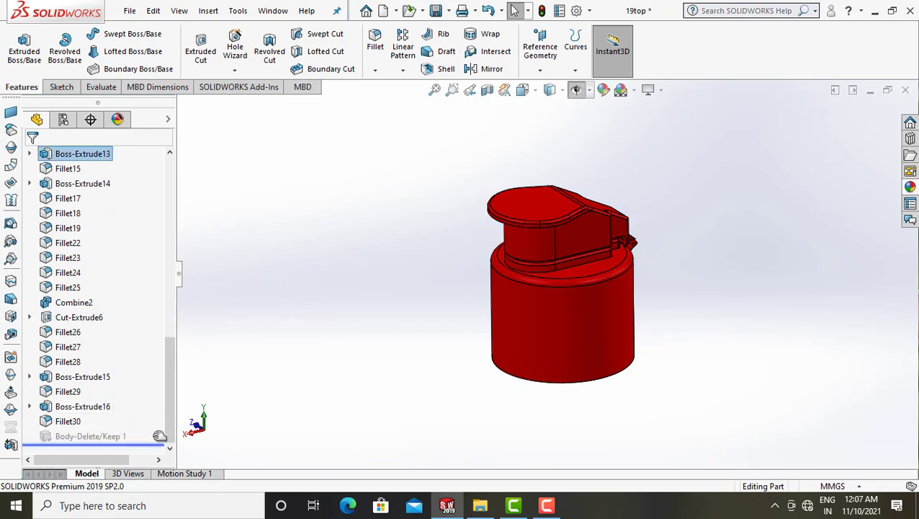
right_click(110, 443)
click(120, 195)
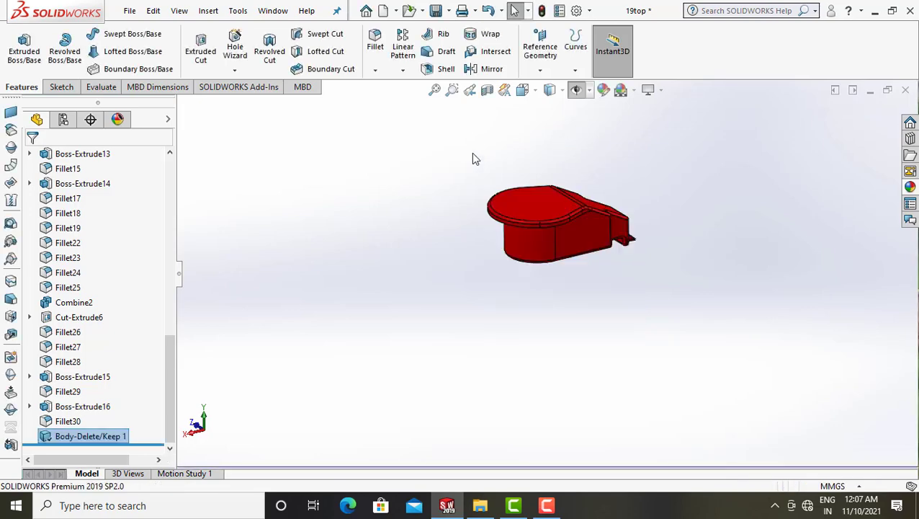
Abandon Save As, then close the 19top part and answer the save-changes prompt.
click(130, 11)
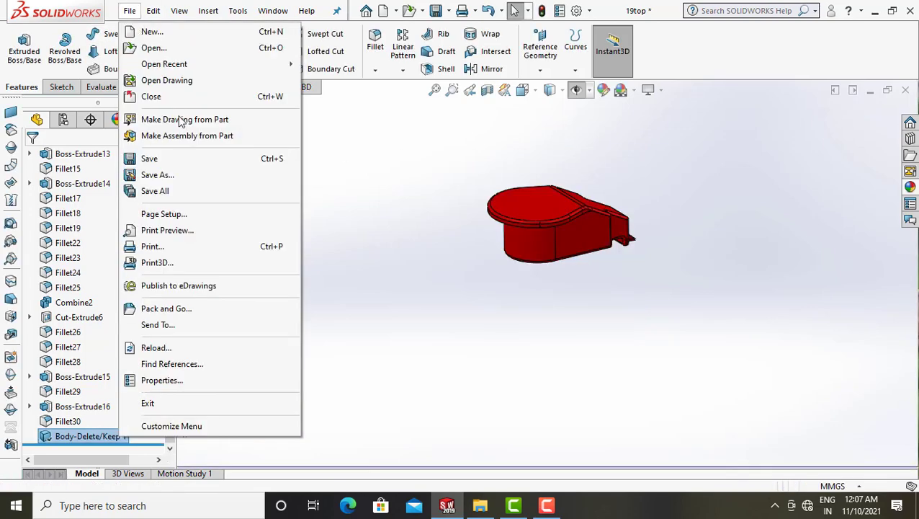
click(157, 175)
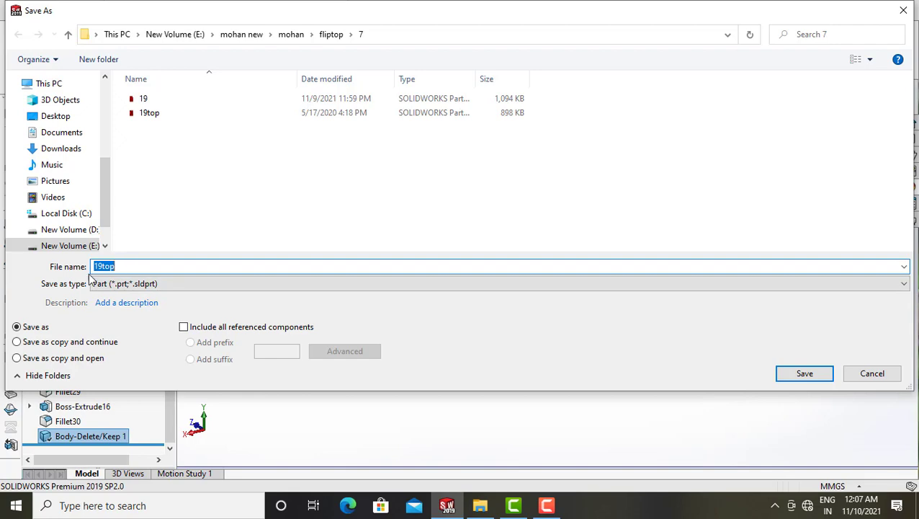
click(871, 373)
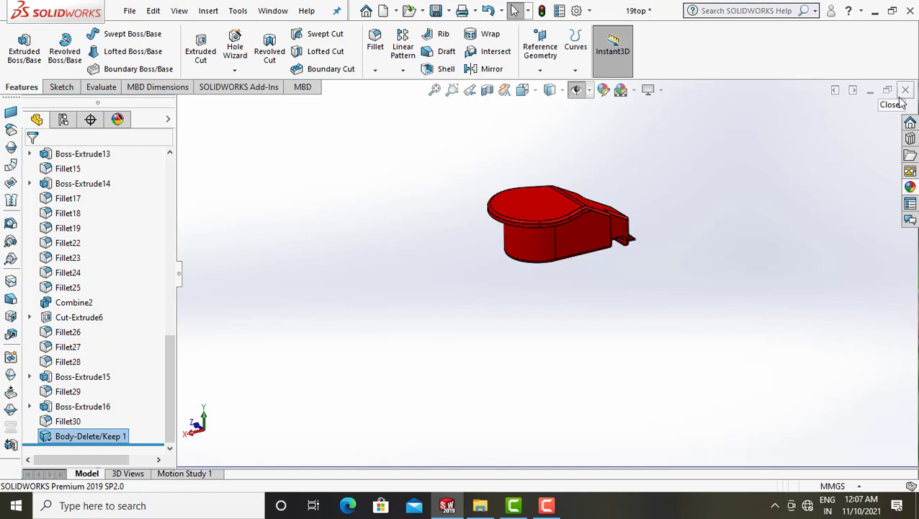
click(902, 93)
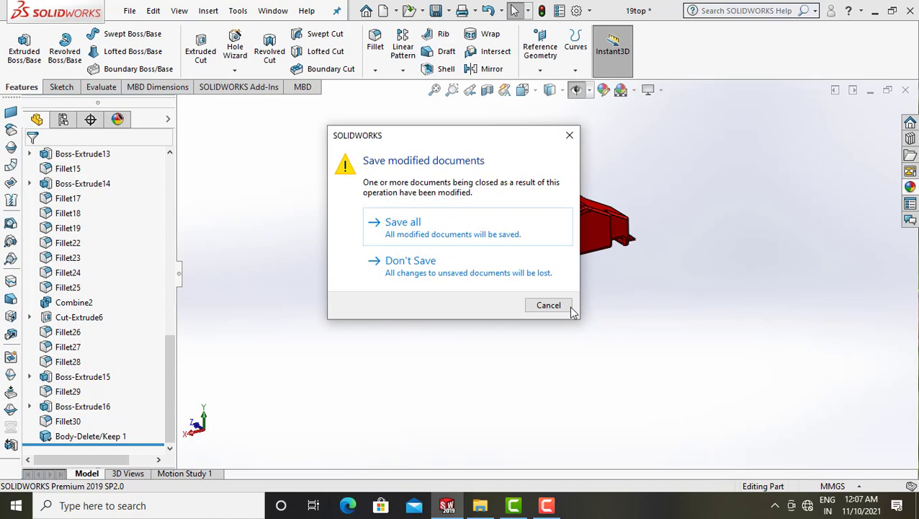
click(547, 505)
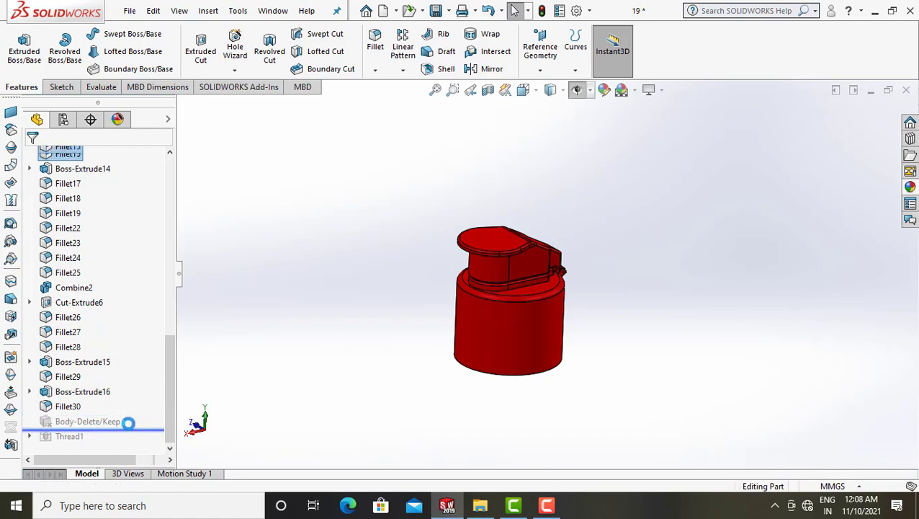
Roll forward past Body-Delete/Keep 1 and confirm it deletes the Fillet30 lid body.
drag(155, 417, 113, 430)
click(113, 425)
right_click(113, 425)
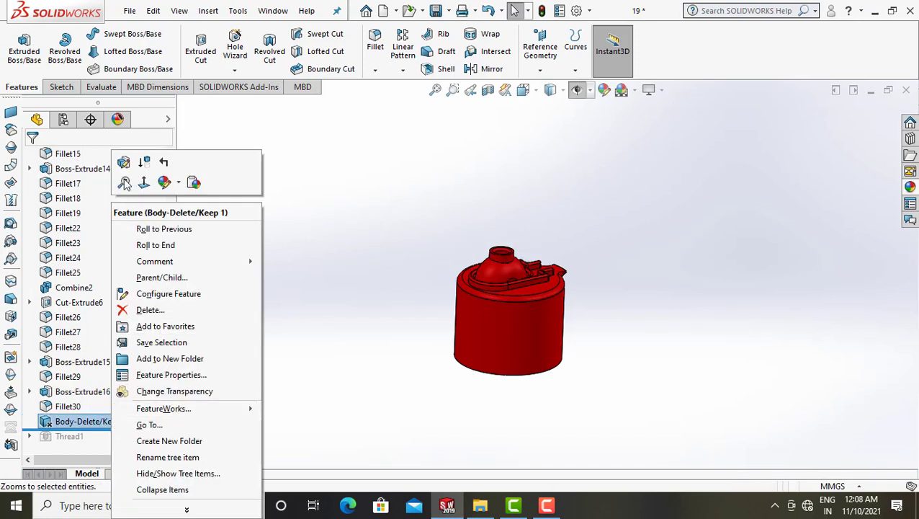
click(121, 170)
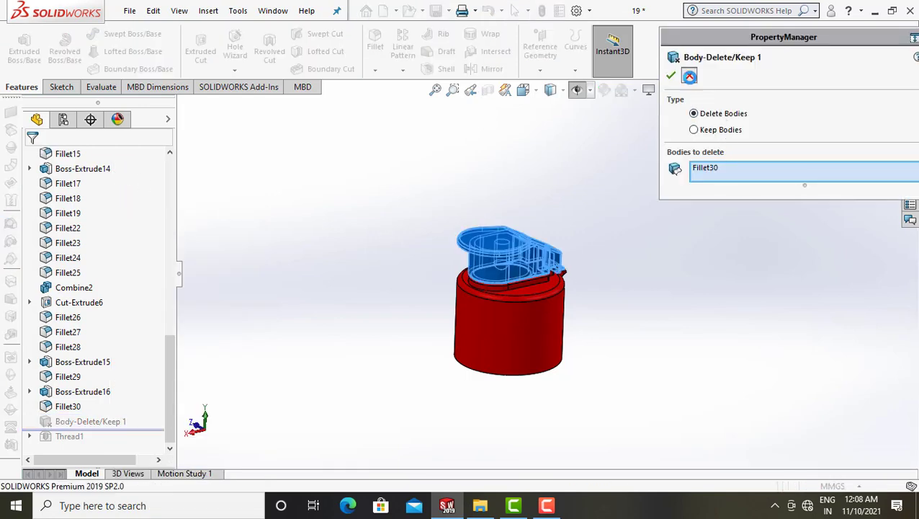
click(689, 76)
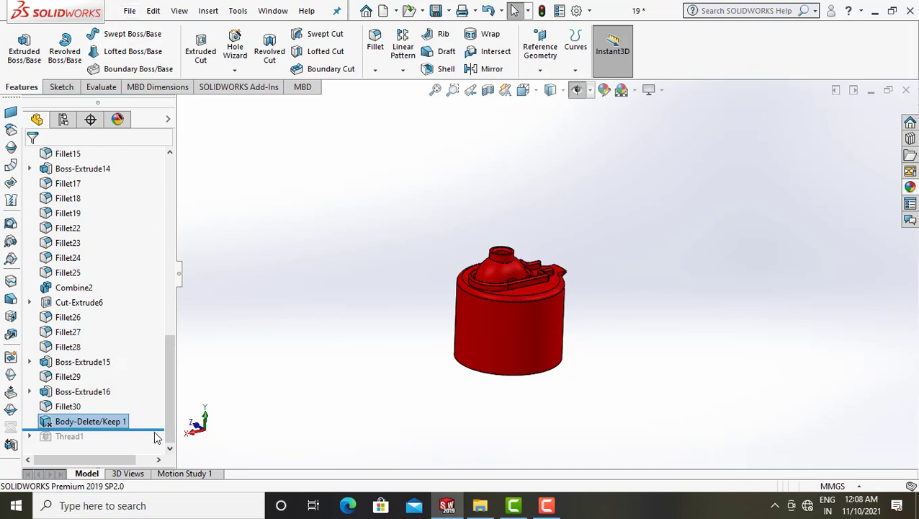
Review Thread1's SP4xx Bottle SP410-L-6 extruded thread over 3 revolutions.
drag(155, 432, 75, 439)
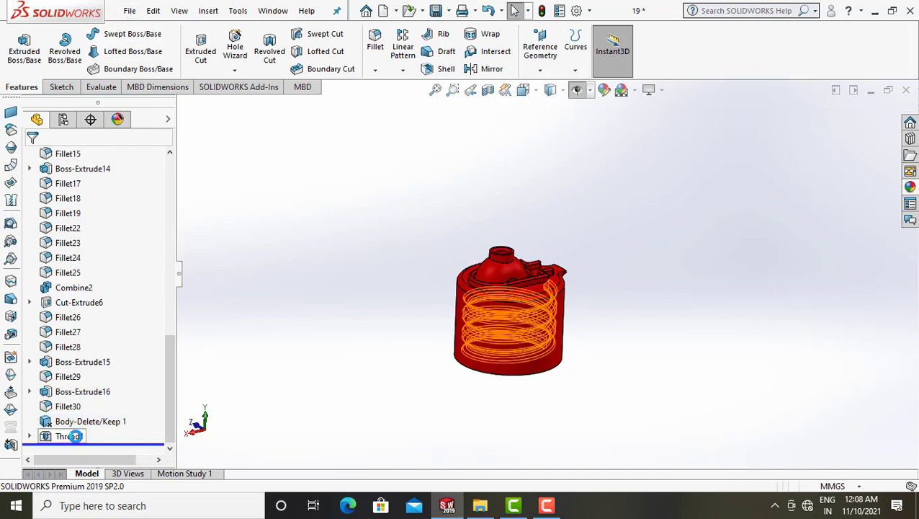
right_click(78, 441)
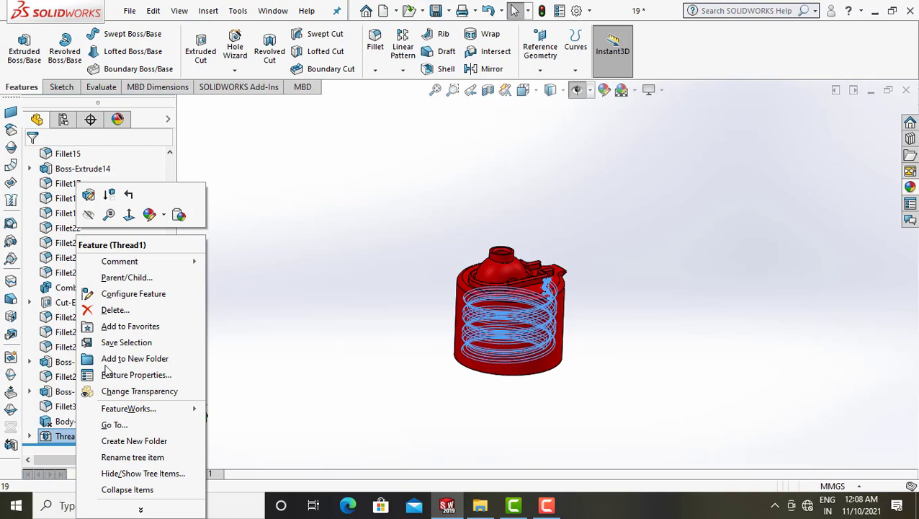
click(108, 192)
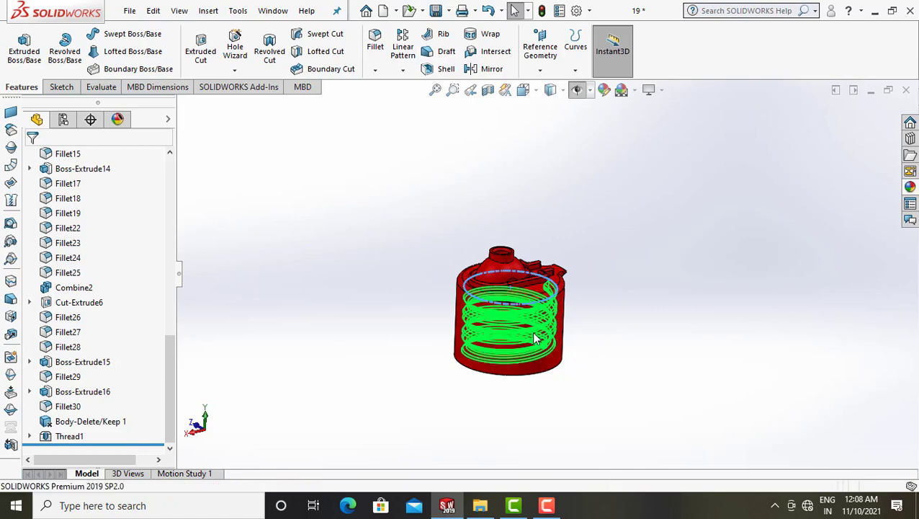
scroll(530, 348, down, 3)
middle_drag(530, 348, 554, 158)
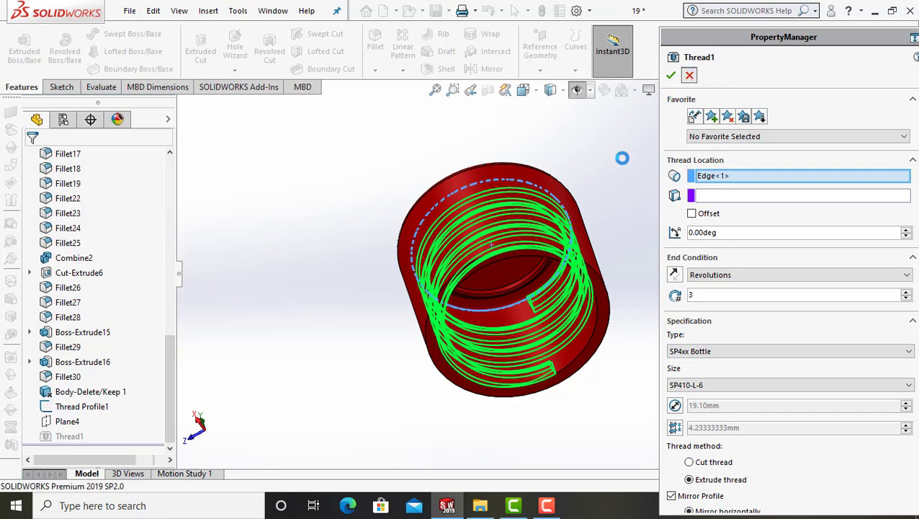
mouse_move(620, 158)
middle_down()
mouse_move(604, 218)
mouse_move(493, 348)
middle_up()
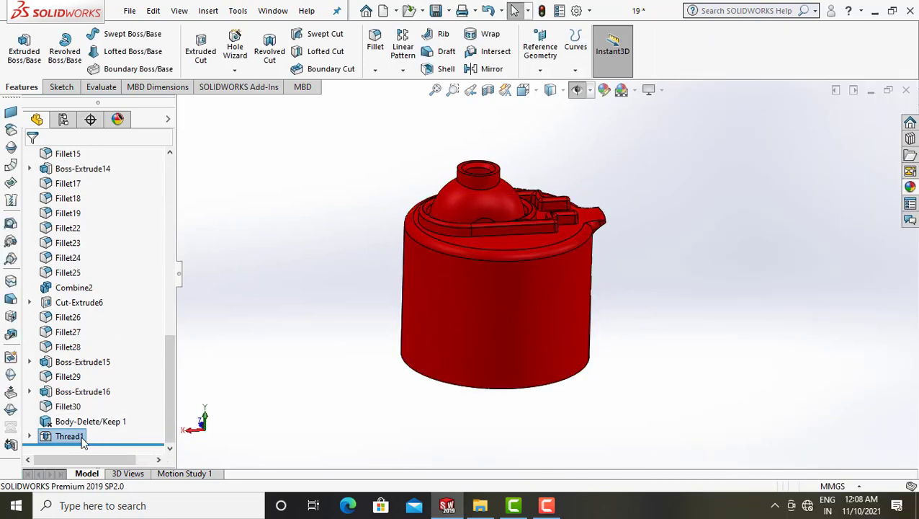
Cancel a Save As, then close Part 19 without saving its changes.
click(130, 11)
mouse_move(164, 65)
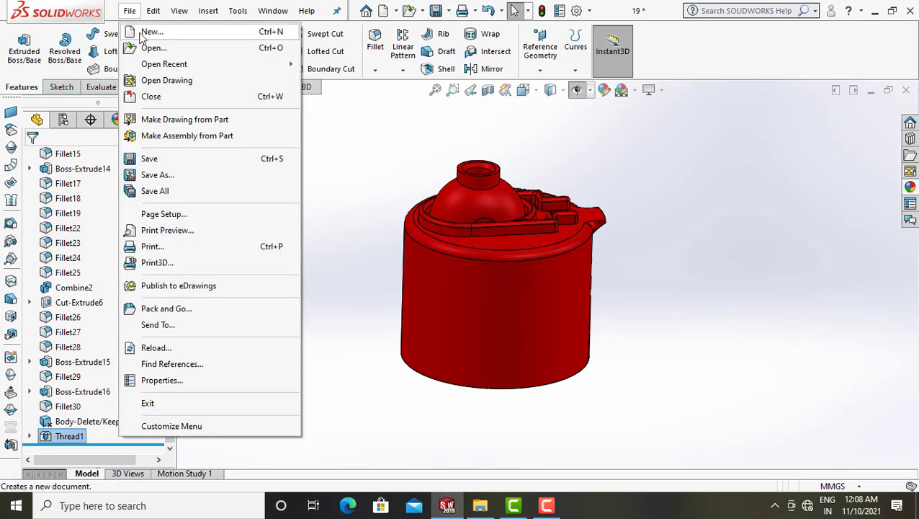
click(182, 177)
text(19_bottom)
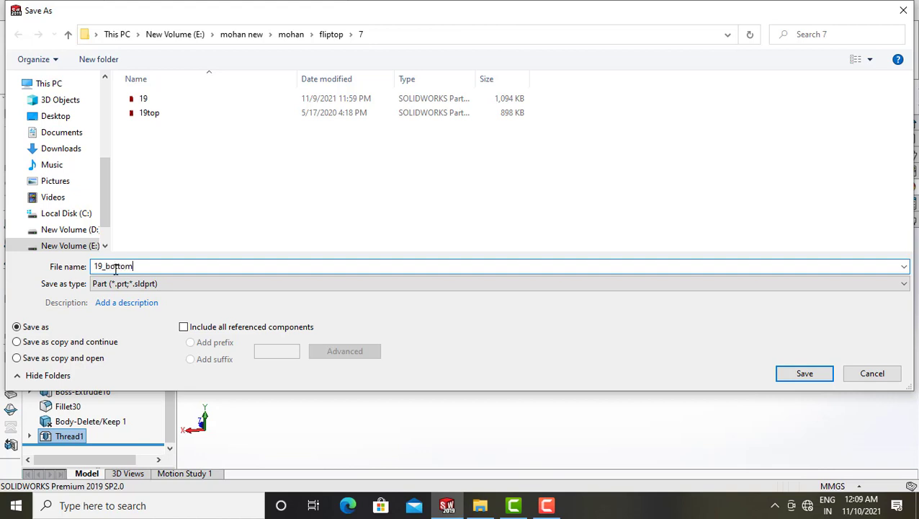
click(880, 373)
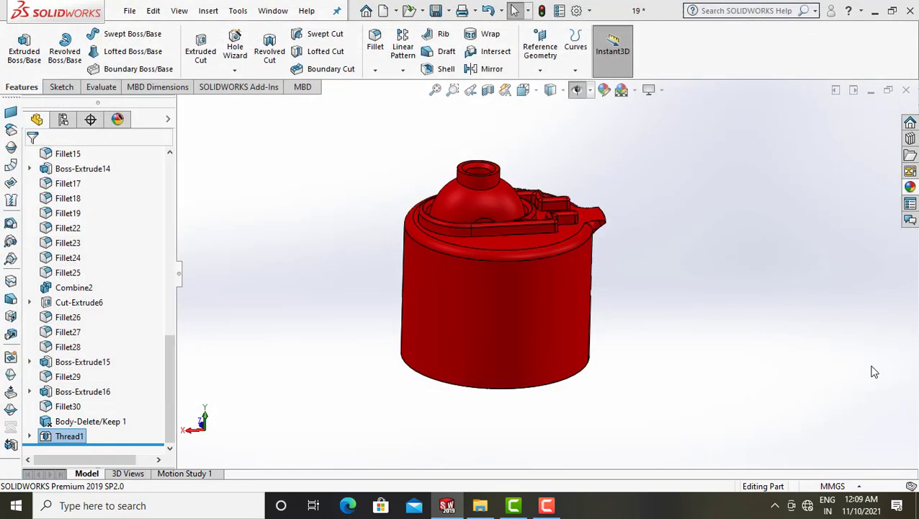
click(908, 92)
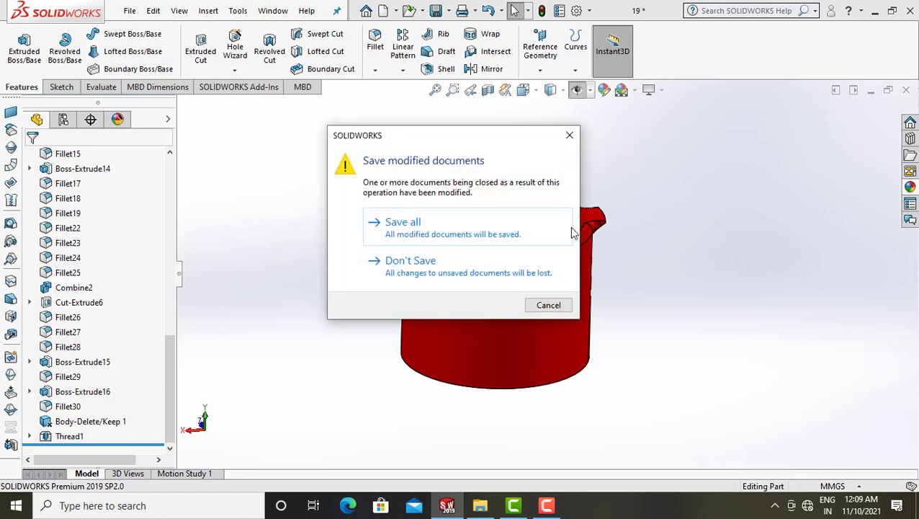
click(447, 274)
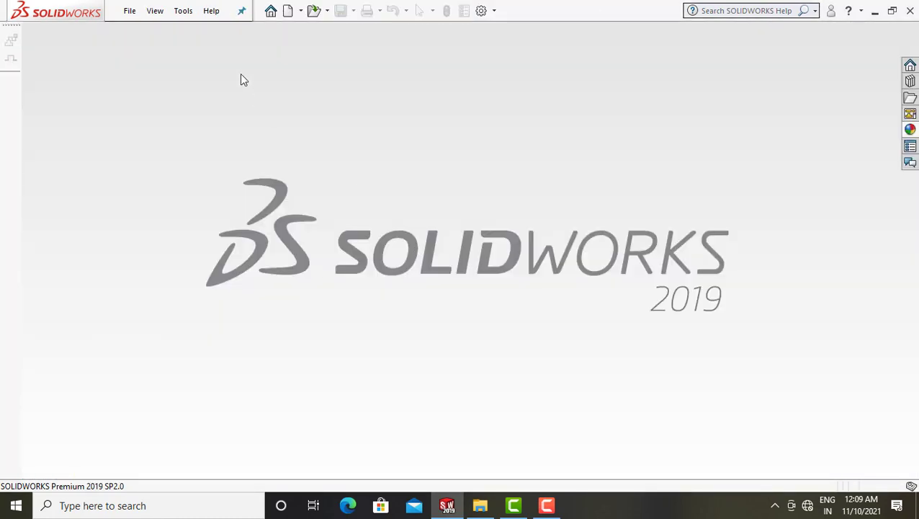
Open the recent 19ass assembly and identify the 19 and 19top parts.
click(129, 10)
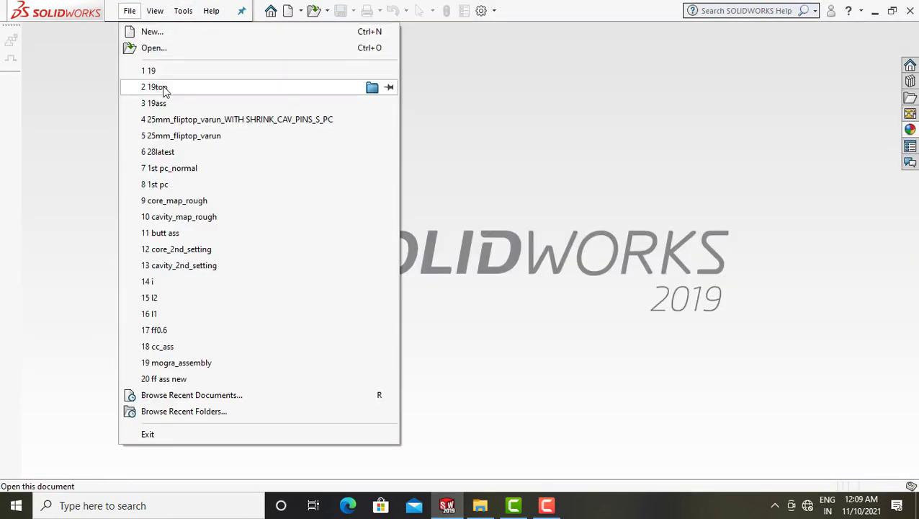
mouse_move(154, 103)
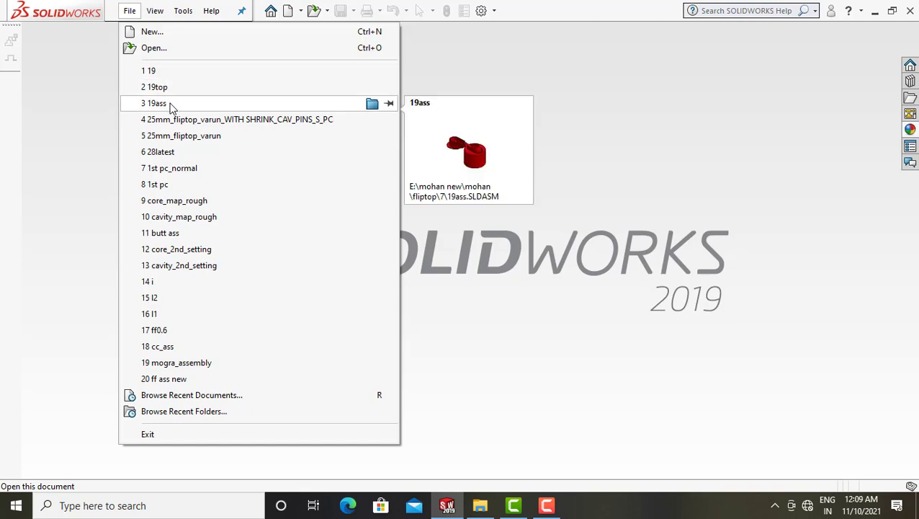
click(170, 106)
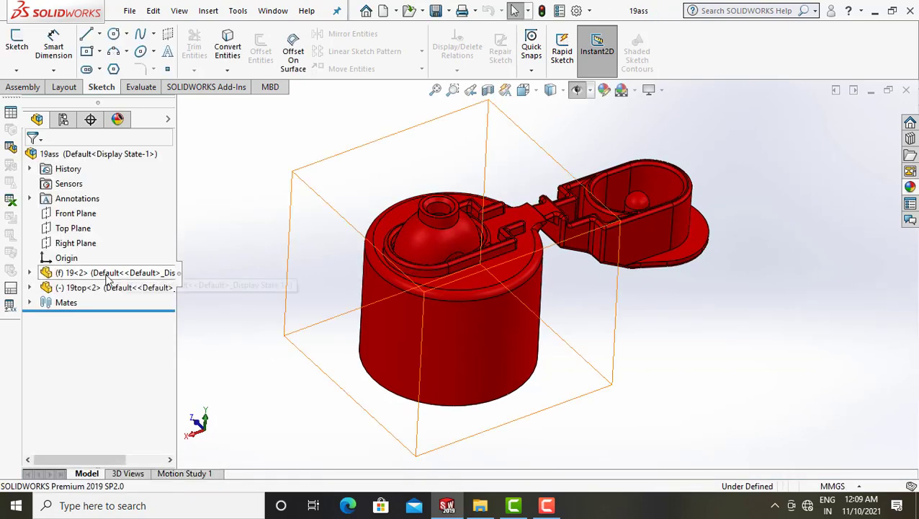
click(101, 272)
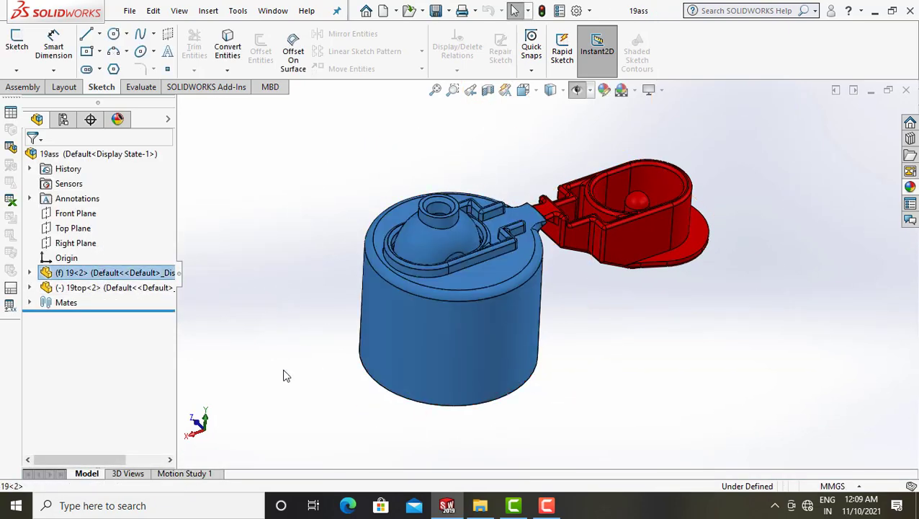
click(153, 321)
click(141, 288)
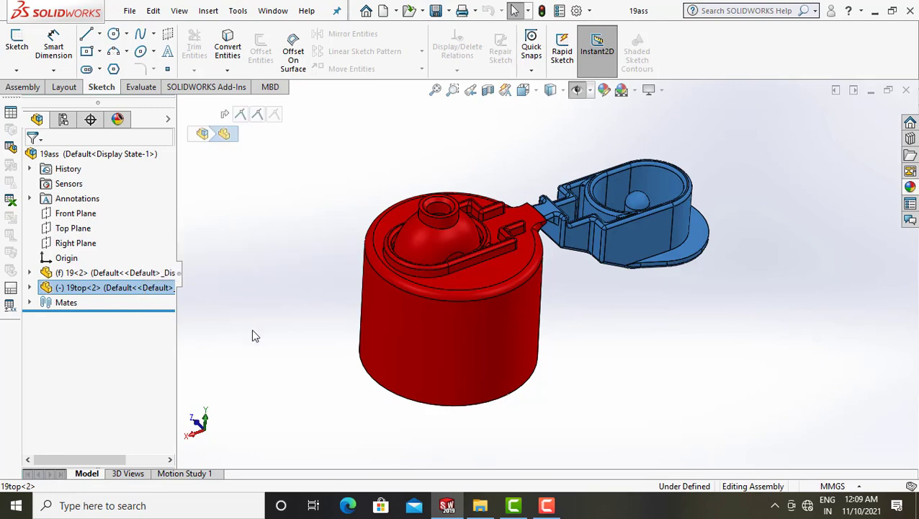
click(153, 310)
Inspect the assembly's Coincident1 and Coincident4 mates.
click(29, 303)
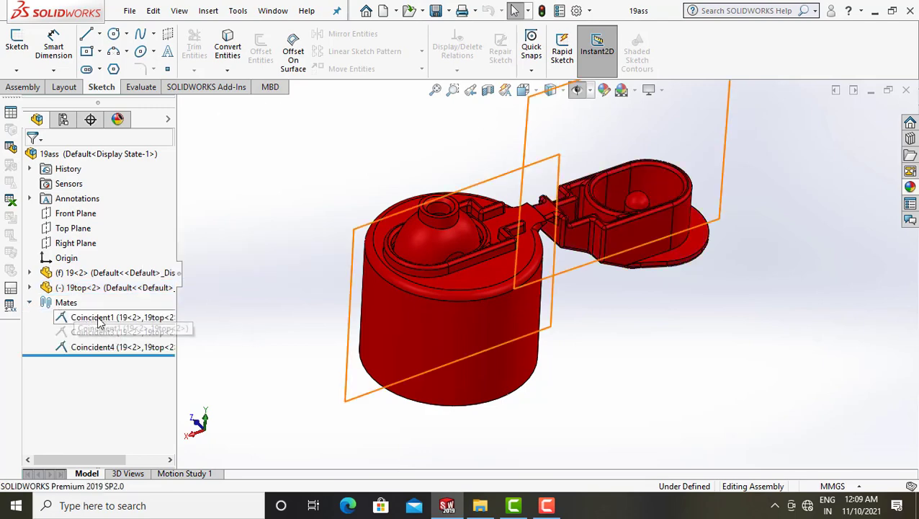
click(94, 317)
scroll(577, 257, up, 2)
mouse_move(576, 257)
middle_down()
mouse_move(601, 311)
mouse_move(564, 297)
mouse_move(548, 264)
mouse_move(560, 268)
middle_up()
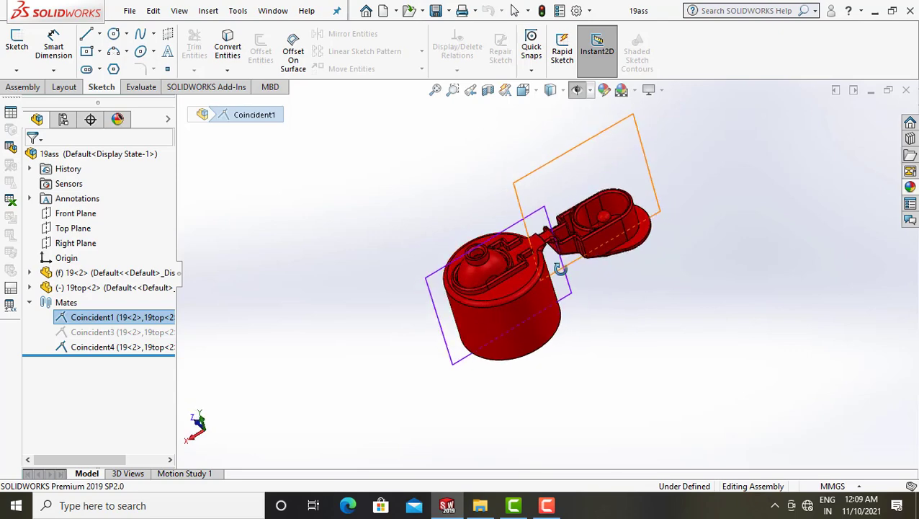
click(124, 348)
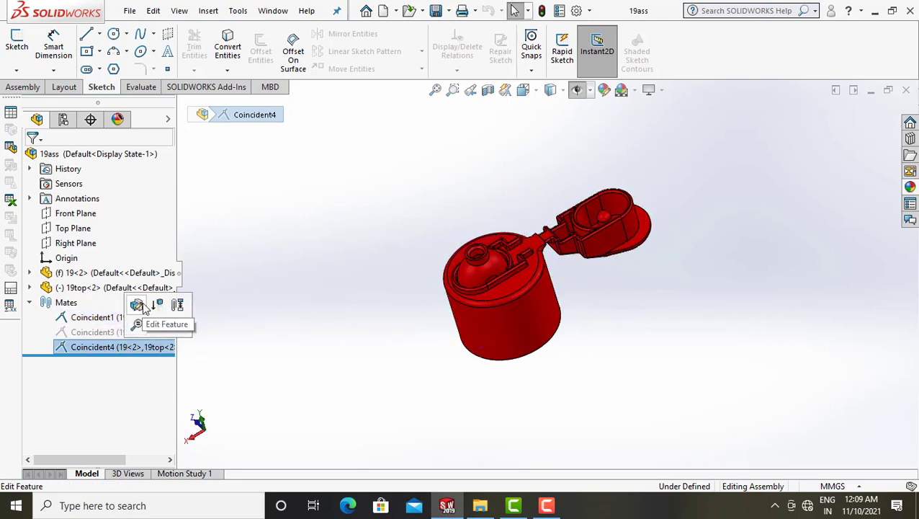
click(369, 324)
scroll(624, 199, down, 2)
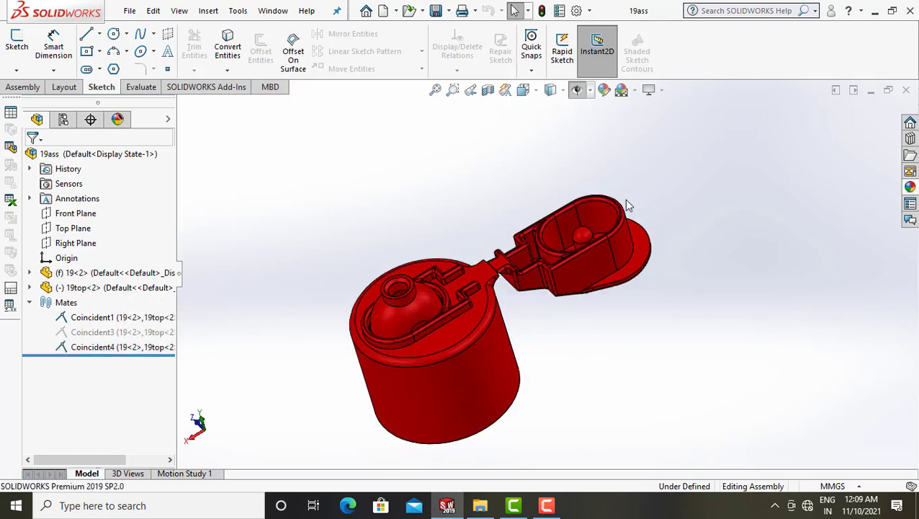
scroll(613, 246, down, 2)
Swing the lid up about its hinge and view it from the side.
mouse_move(614, 246)
mouse_down()
mouse_move(460, 208)
mouse_move(372, 331)
mouse_move(368, 357)
mouse_move(552, 281)
mouse_move(547, 253)
mouse_up()
mouse_move(530, 264)
middle_down()
mouse_move(479, 262)
mouse_move(441, 172)
middle_up()
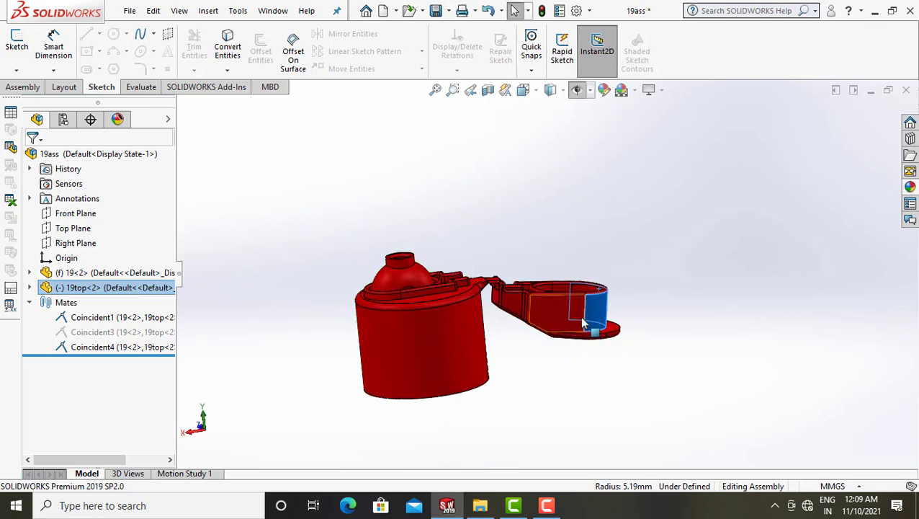
drag(584, 288, 579, 270)
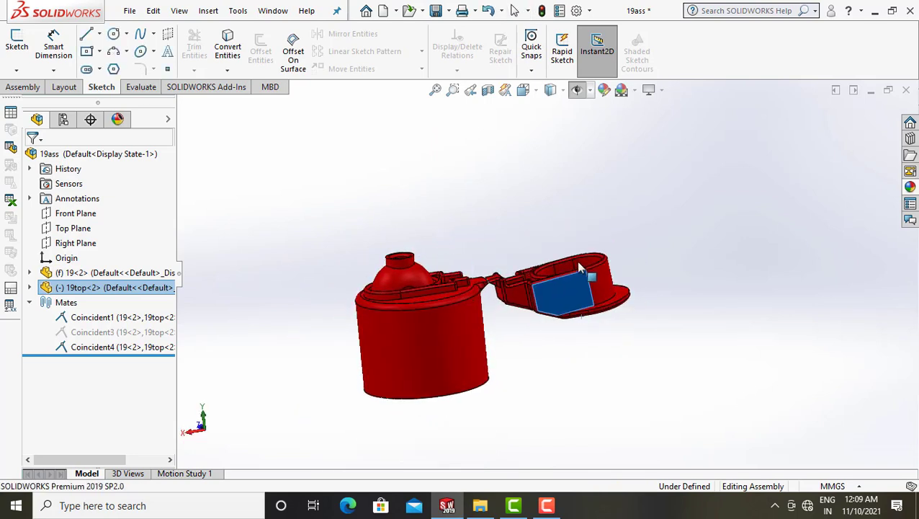
Switch the display style to Shaded without edge lines.
click(553, 92)
click(553, 127)
middle_drag(531, 158, 545, 188)
Create a section view of the assembly along the Front Plane.
click(487, 89)
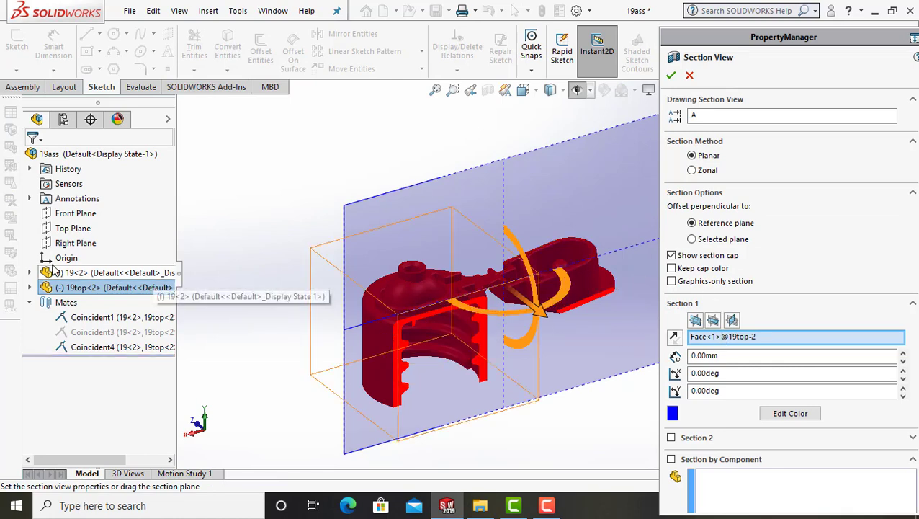
click(72, 215)
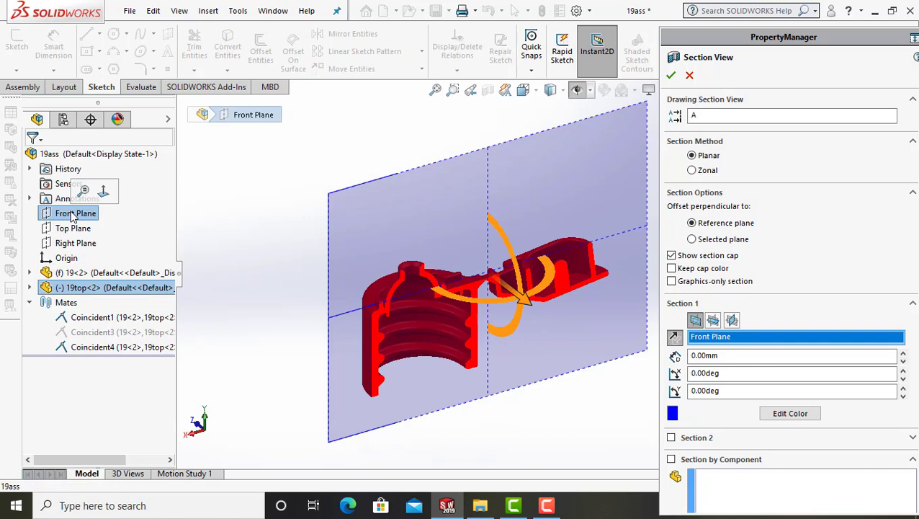
click(672, 76)
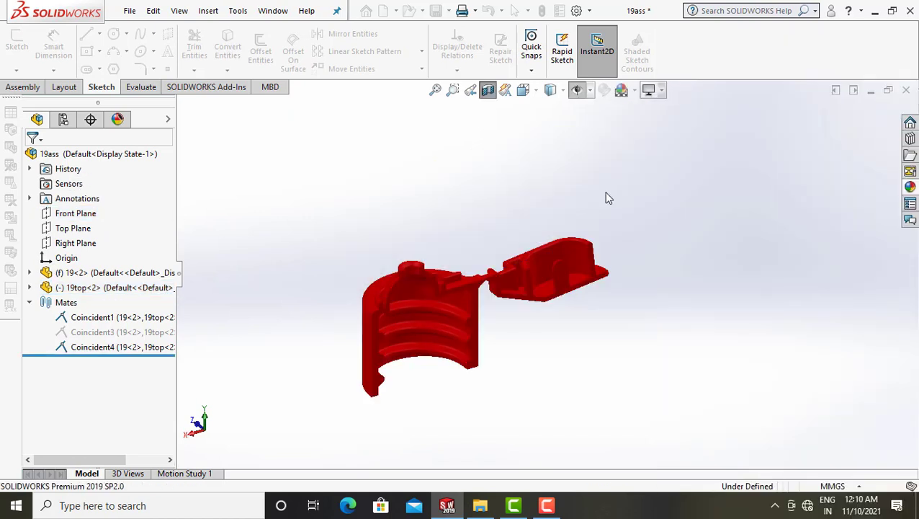
Switch the display style back to Shaded With Edges.
click(585, 266)
click(561, 91)
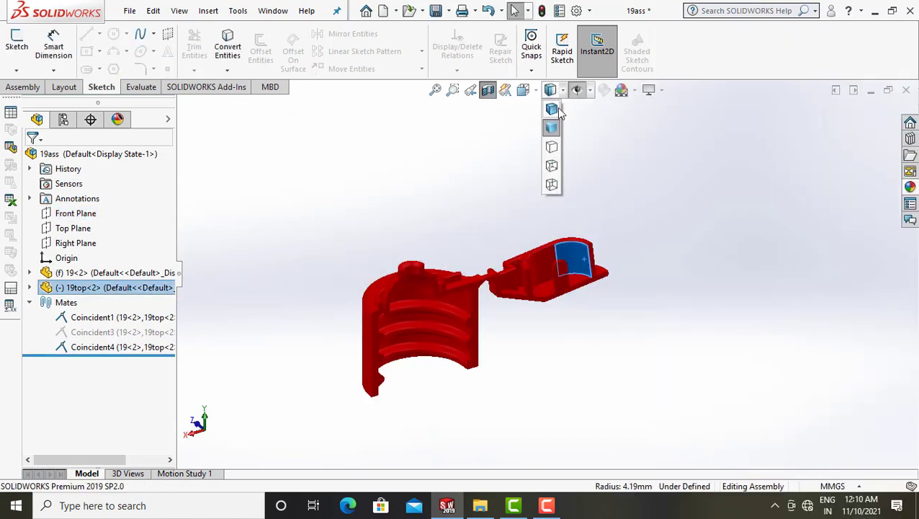
click(550, 141)
Swing the lid further open and view the assembly from Front and Back.
drag(592, 268, 538, 199)
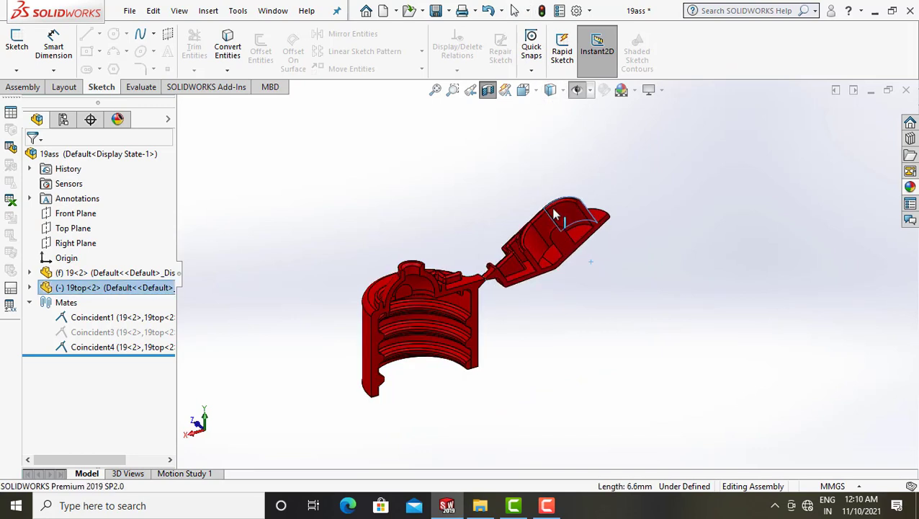
click(526, 90)
click(542, 146)
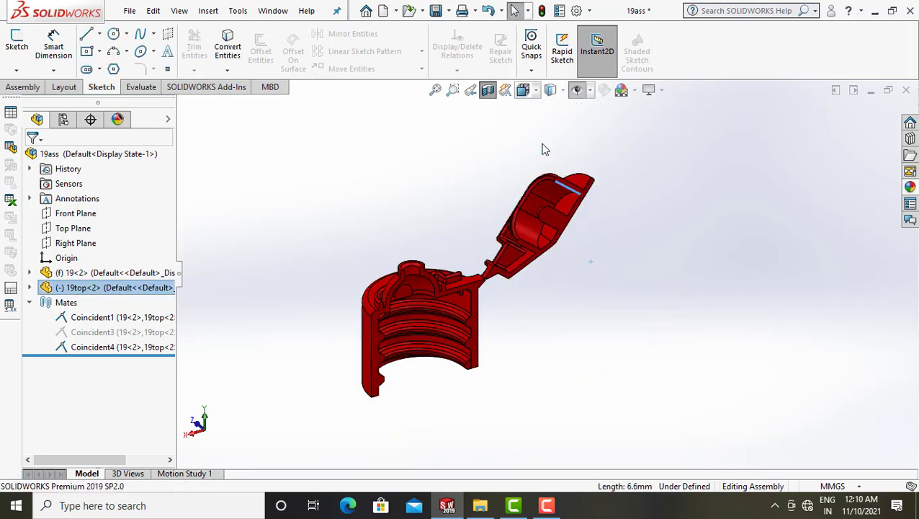
click(536, 91)
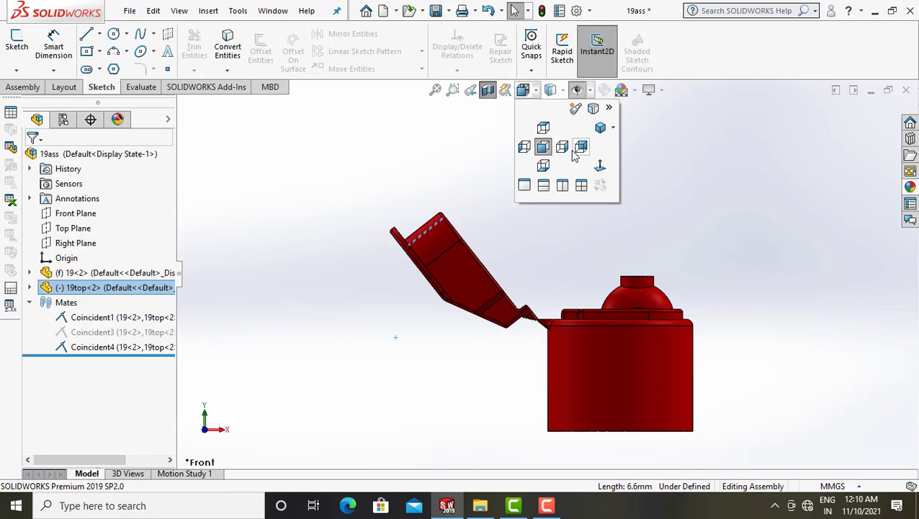
click(580, 147)
Rotate the lid closed over the cap and orbit the section to a 3-D view.
mouse_move(675, 265)
mouse_down()
mouse_move(513, 212)
mouse_move(470, 270)
mouse_up()
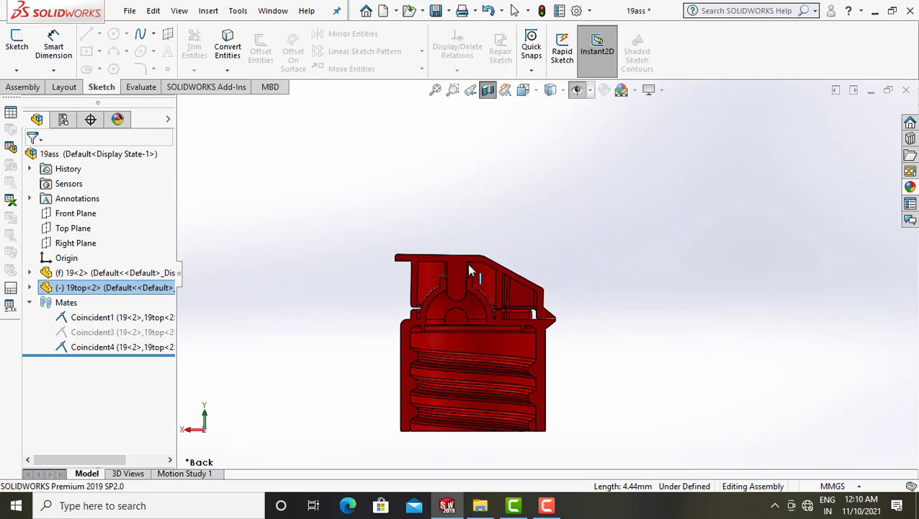
scroll(477, 316, down, 2)
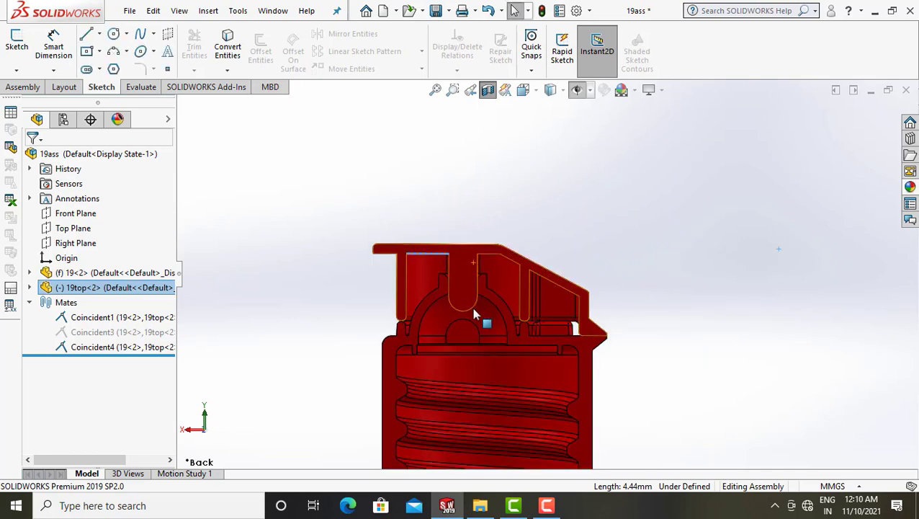
scroll(481, 317, down, 2)
scroll(479, 311, down, 2)
scroll(479, 312, up, 1)
scroll(519, 335, up, 3)
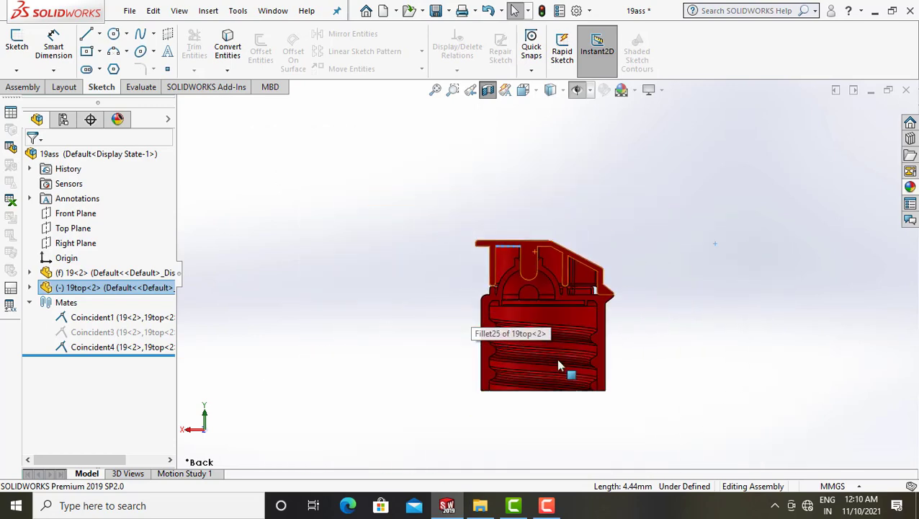
scroll(569, 371, down, 1)
middle_drag(553, 373, 582, 336)
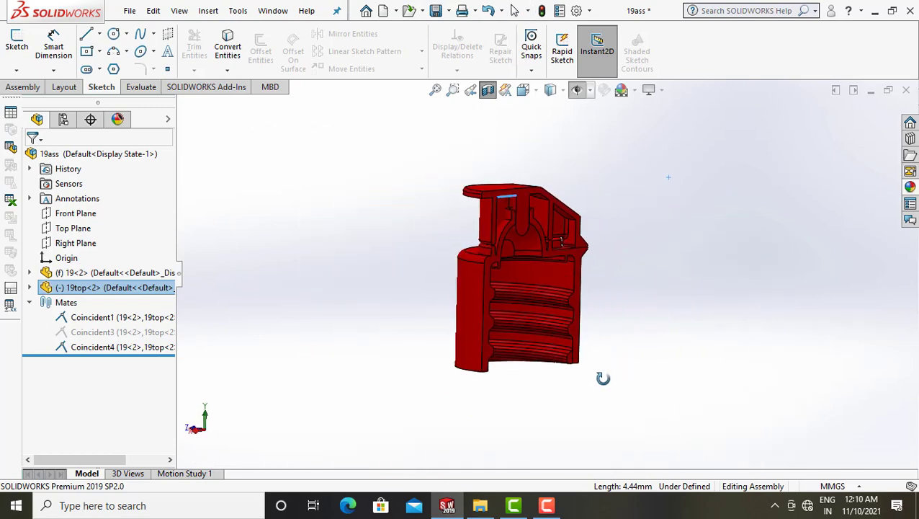
mouse_move(533, 197)
mouse_down()
mouse_move(630, 175)
mouse_move(659, 228)
mouse_move(621, 174)
mouse_move(547, 175)
mouse_move(542, 199)
mouse_up()
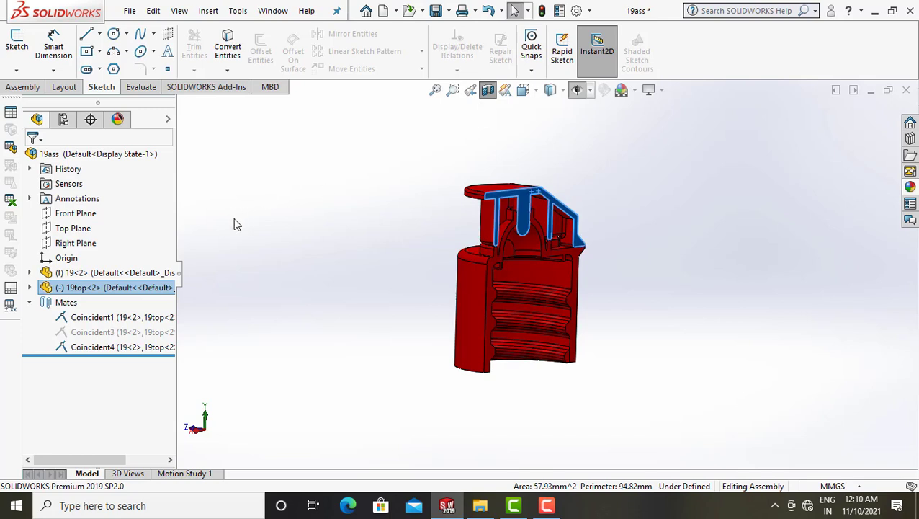